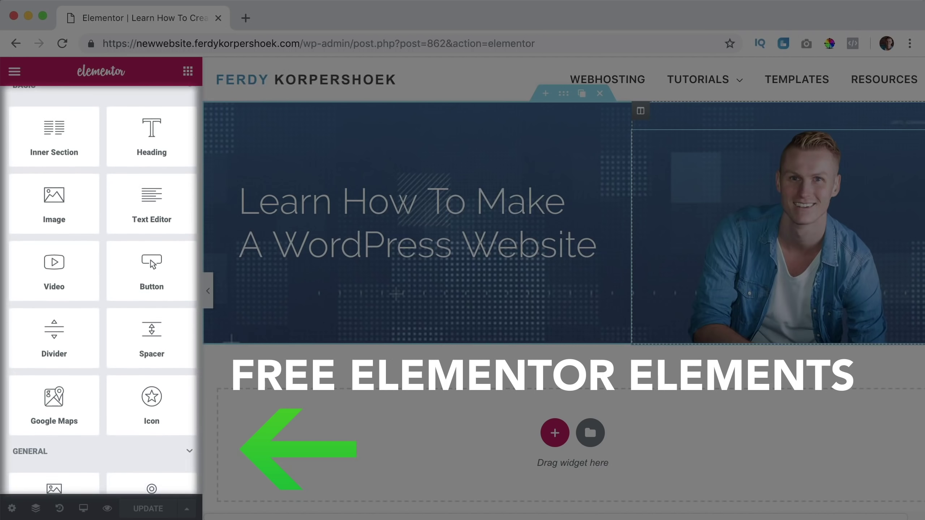
Step: Scroll down to the pricing demo and flip the toggle to Lifetime and back to Annual
scroll(102, 289, down, 4)
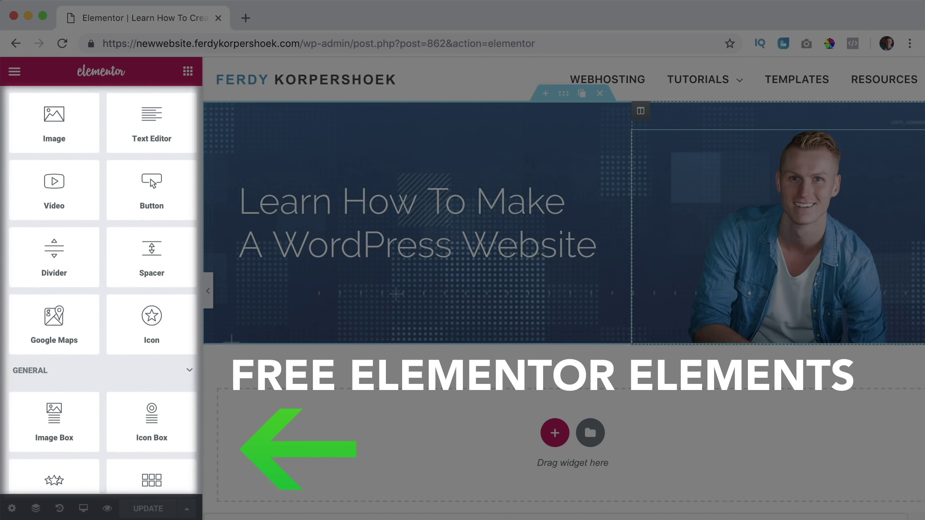
scroll(103, 290, down, 3)
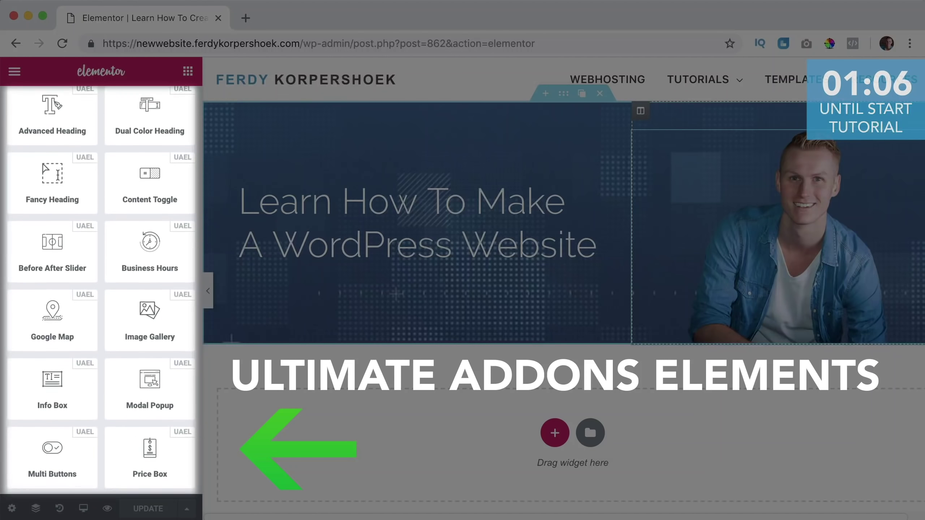
scroll(103, 290, down, 2)
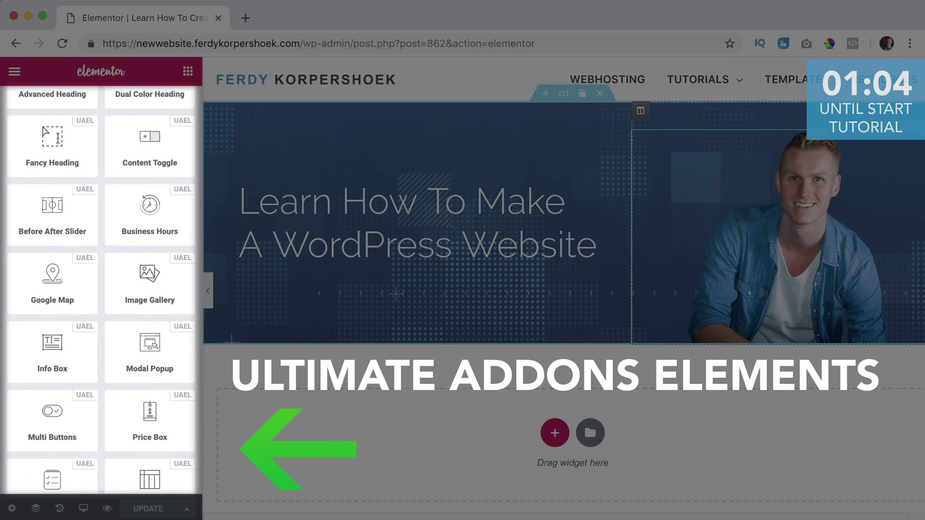
scroll(103, 290, down, 2)
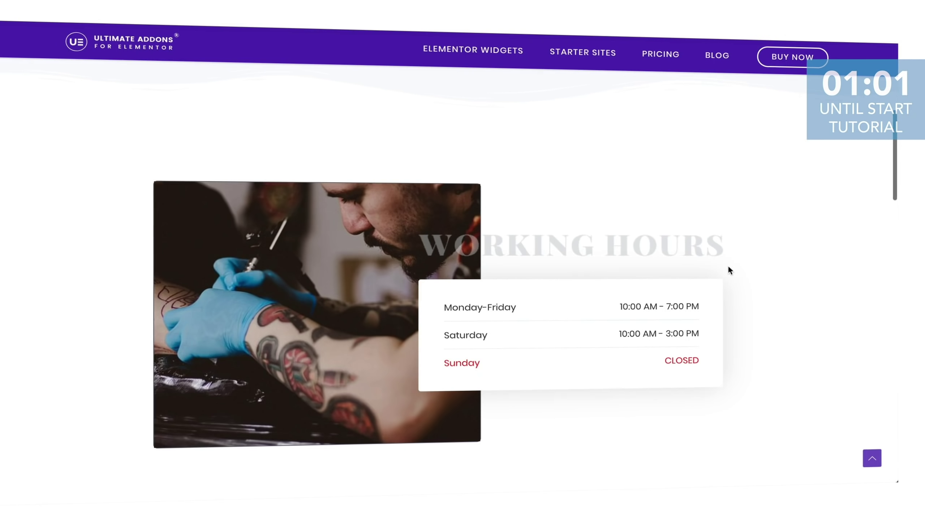
scroll(668, 262, down, 5)
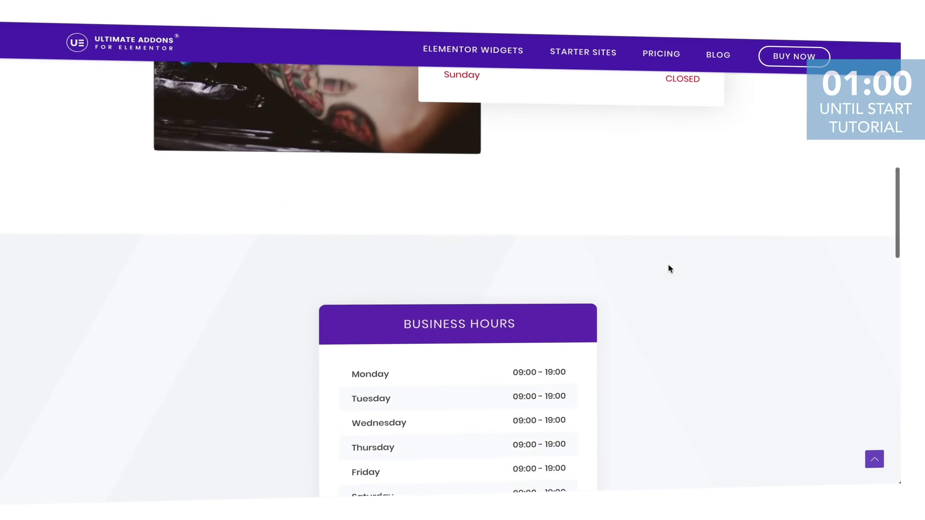
scroll(667, 263, down, 10)
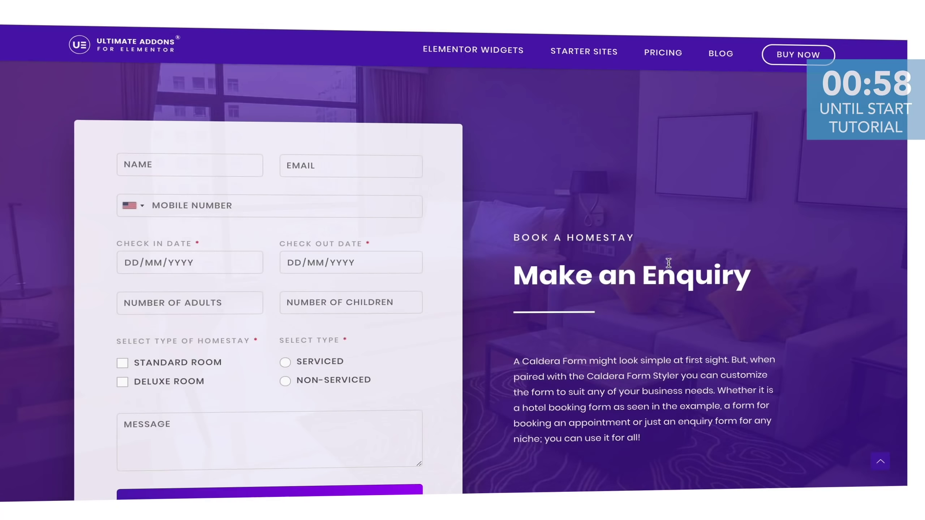
scroll(667, 262, down, 10)
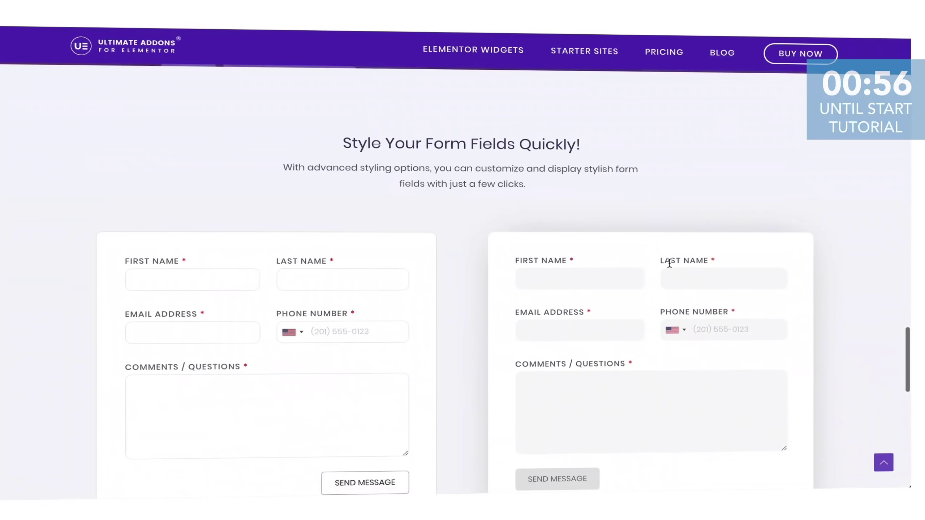
Step: Open and close the content and video modal popups, then open the Request Appointment form popup
scroll(668, 263, down, 2)
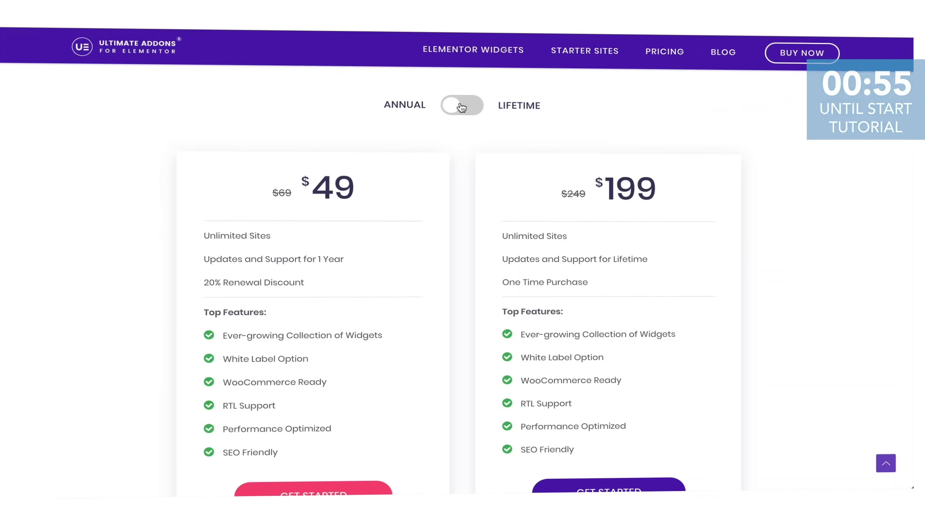
click(461, 107)
click(461, 107)
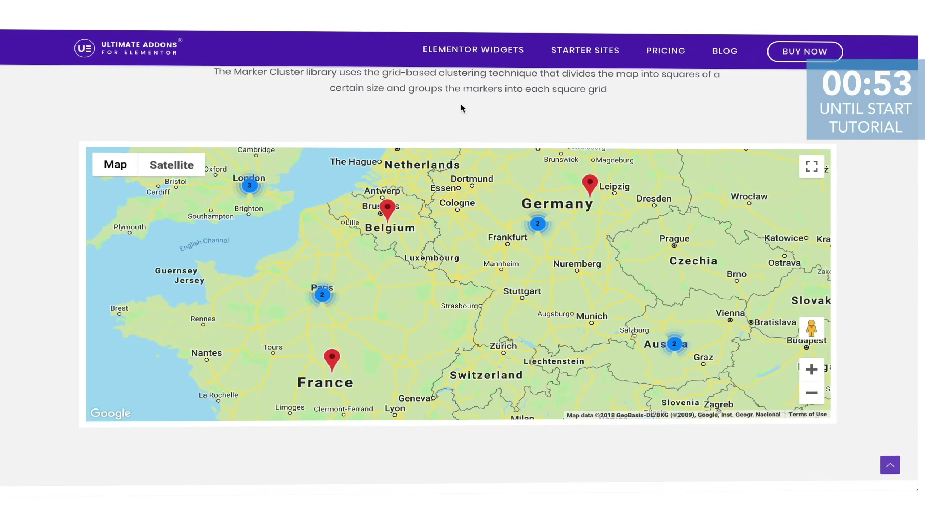
scroll(461, 107, down, 10)
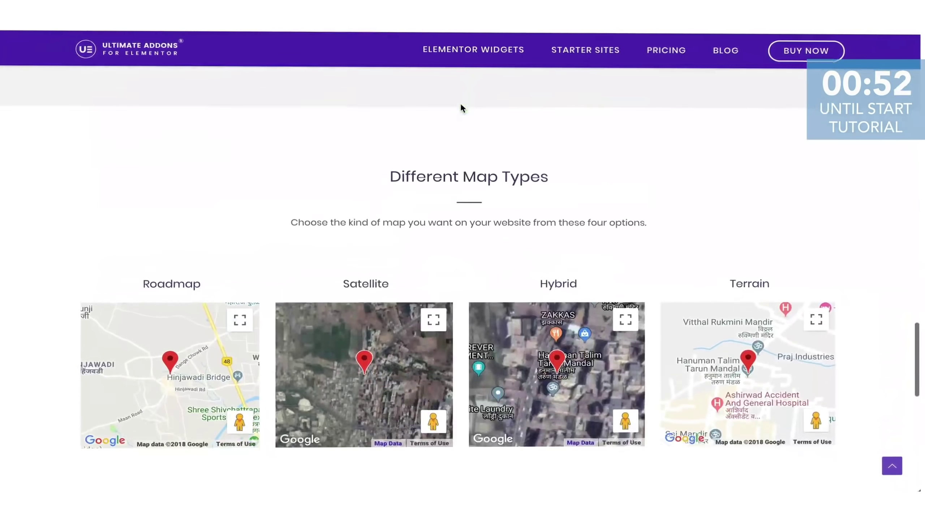
scroll(460, 108, down, 4)
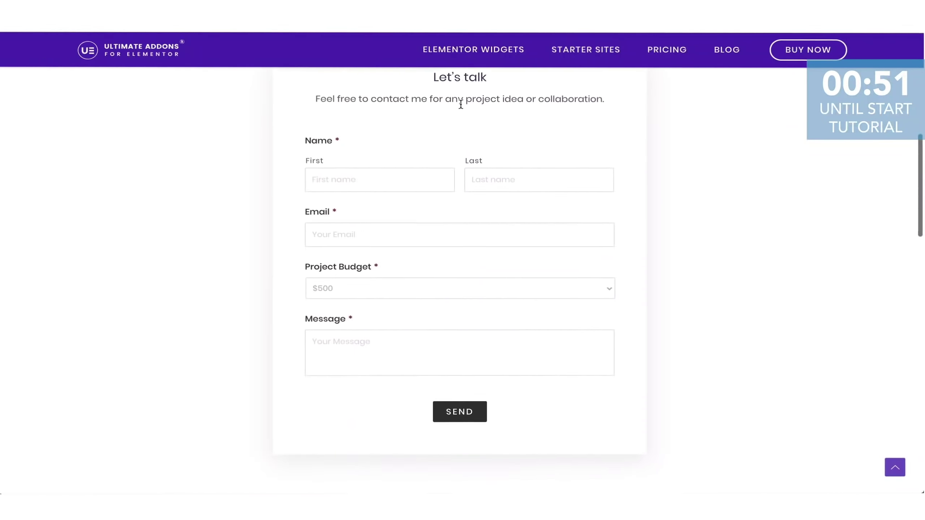
scroll(460, 102, down, 7)
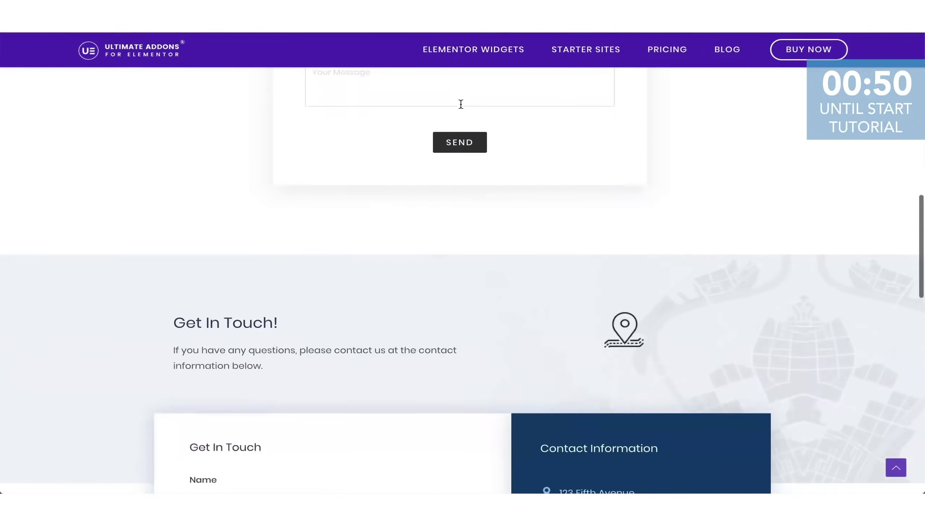
scroll(460, 104, down, 7)
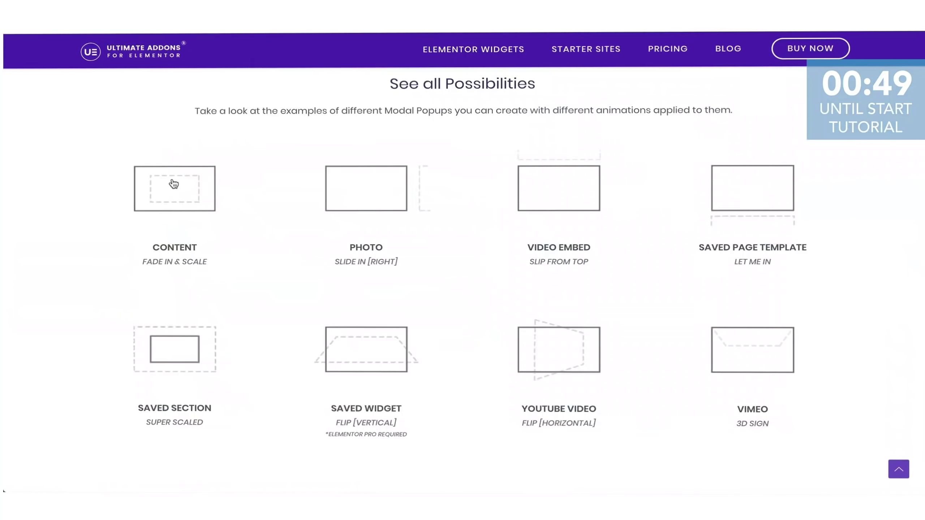
click(175, 184)
click(174, 183)
click(549, 195)
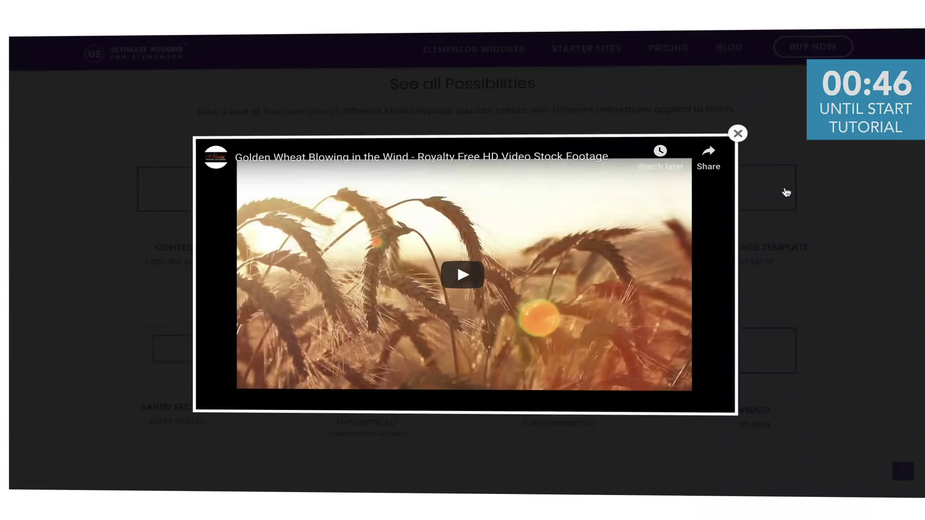
click(786, 192)
click(386, 359)
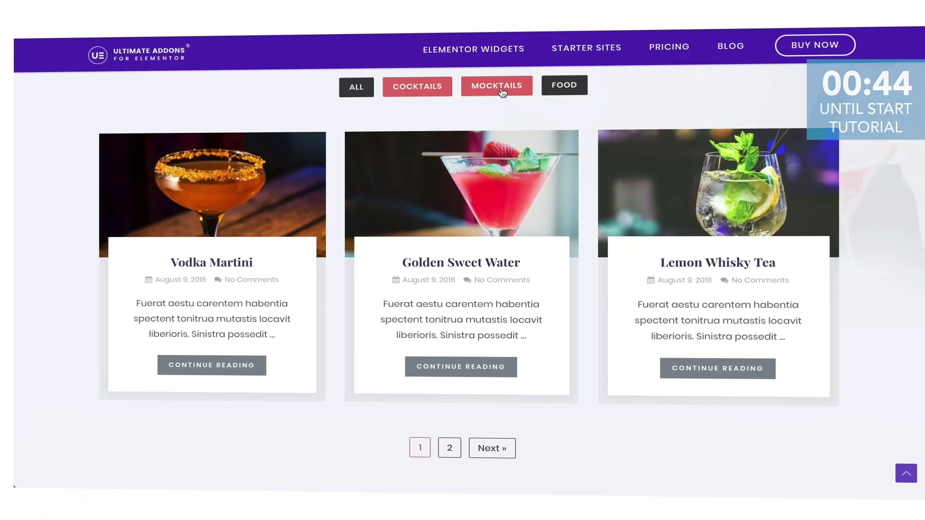
Step: Filter the post grid to Mocktails, then Food, and scroll on to the Video Widget page
click(502, 91)
click(564, 85)
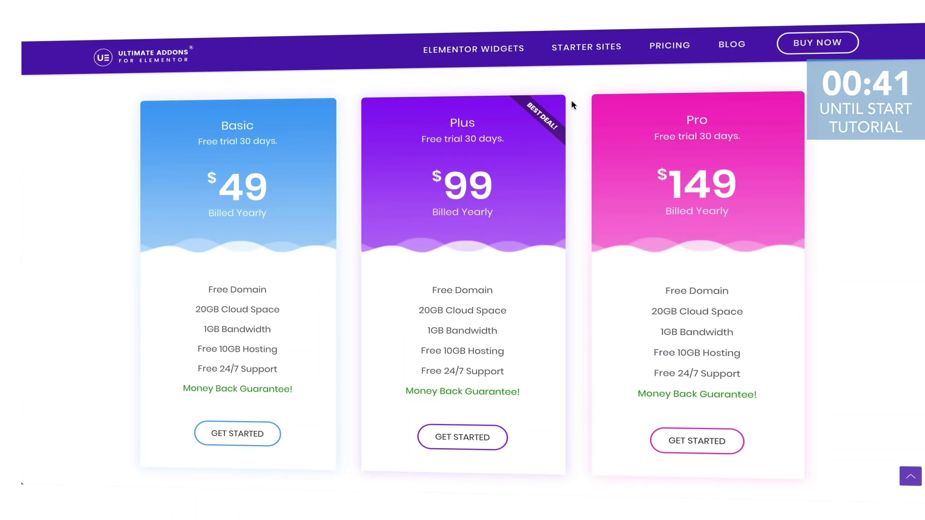
scroll(571, 100, down, 10)
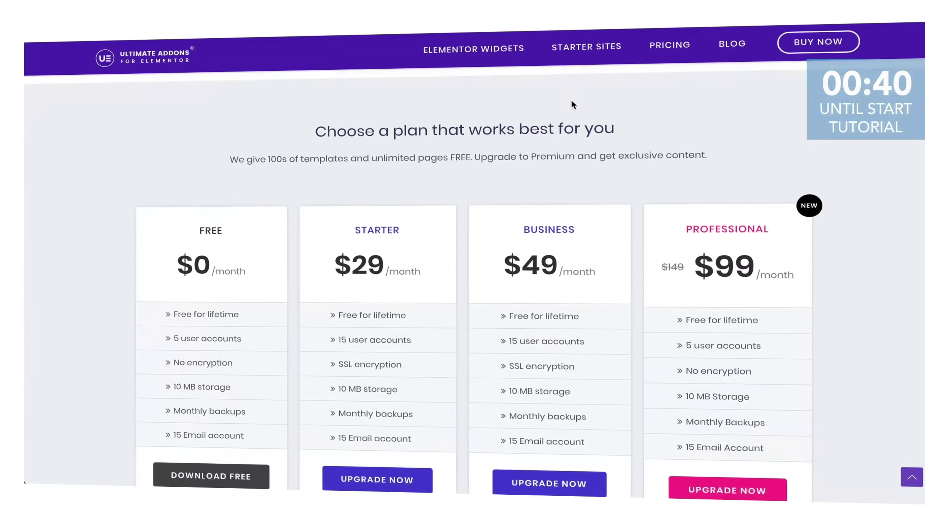
scroll(571, 99, down, 3)
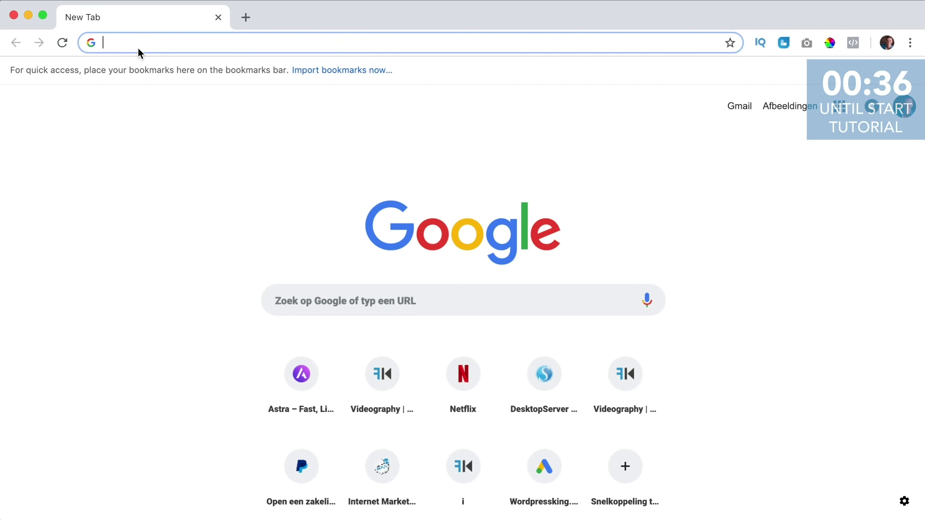
Step: Load ferdykorp.com/uae, open the pricing page and start checkout on a plan
text(ferdykor)
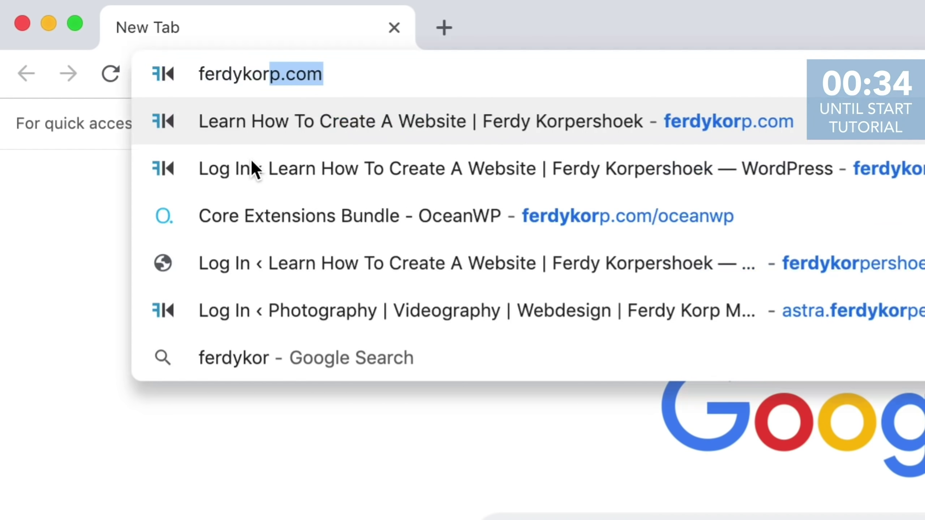
text(p.com/)
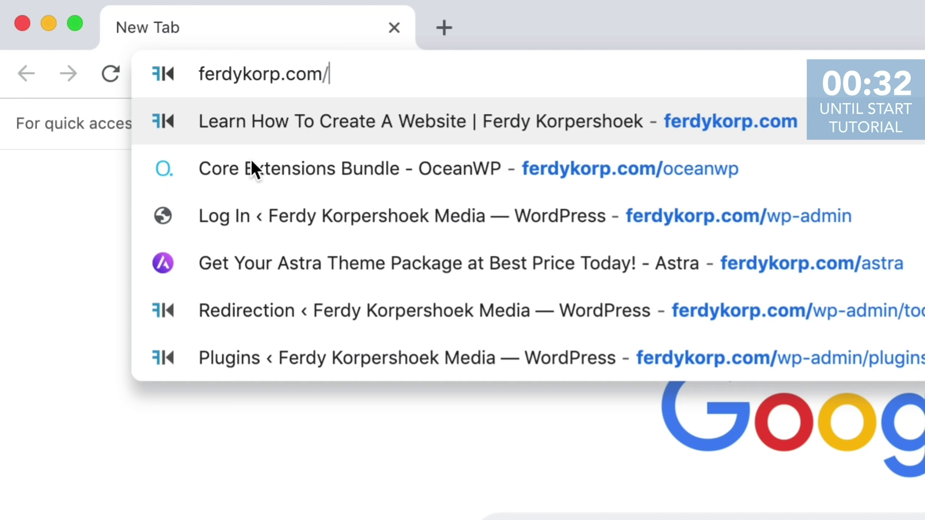
text(uae)
key(Return)
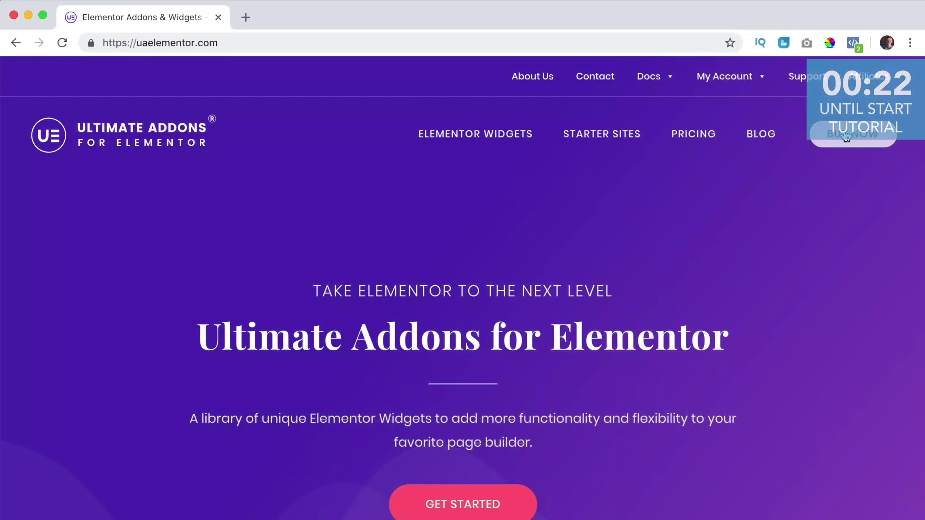
click(845, 137)
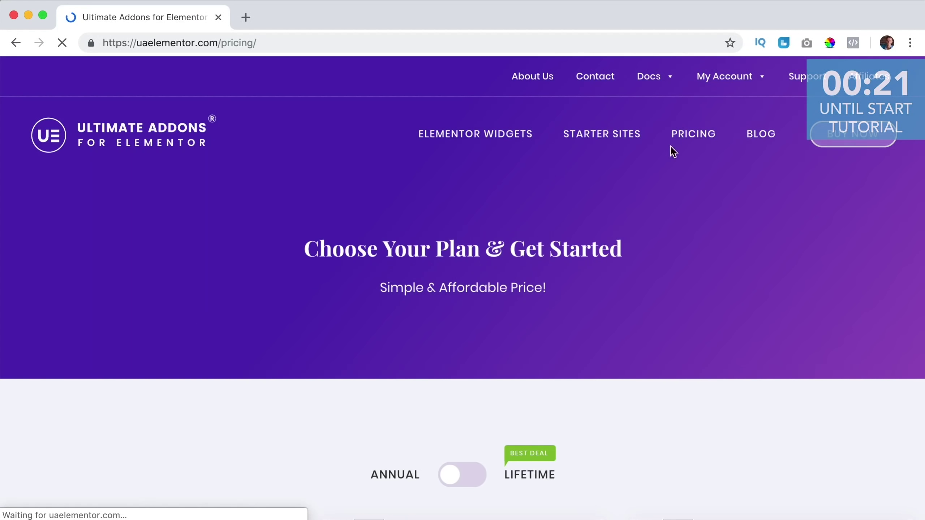
scroll(394, 219, down, 10)
click(148, 298)
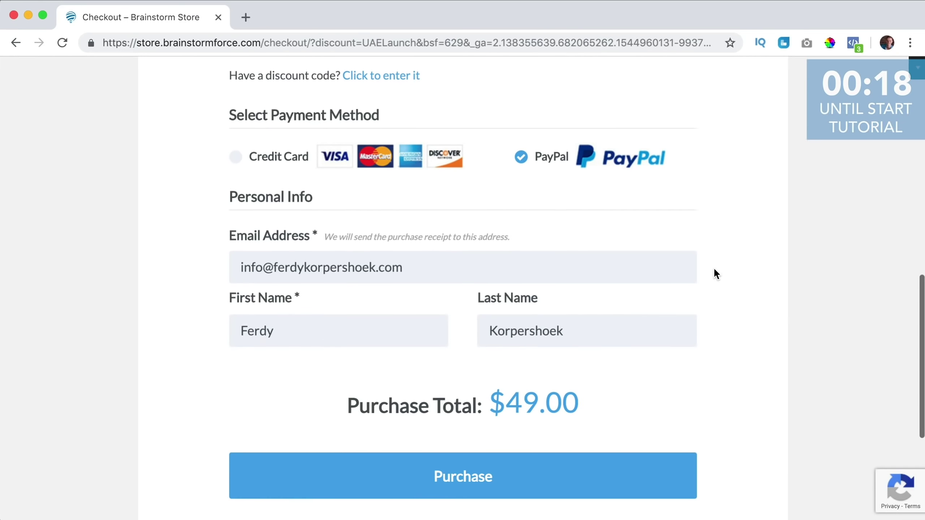
scroll(713, 269, down, 3)
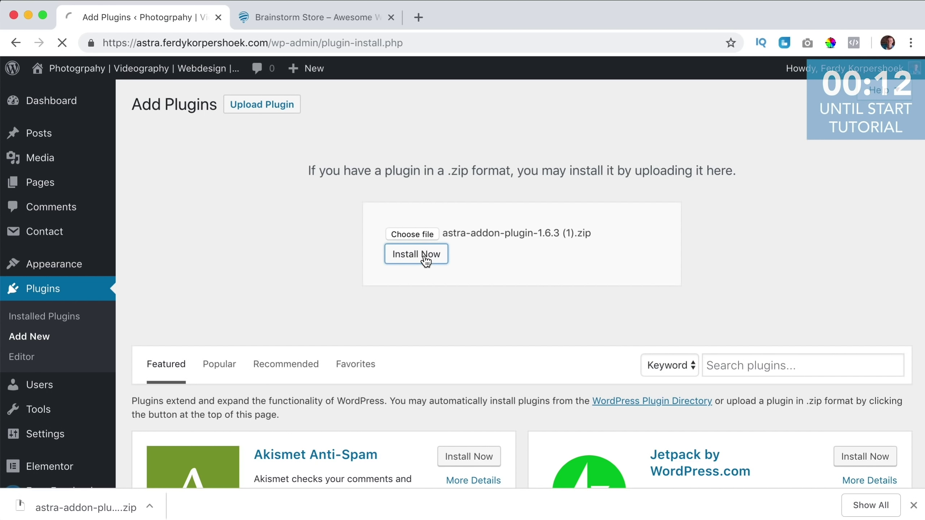
Step: Scroll down the site's Ultimate Addons demo page
scroll(101, 288, down, 3)
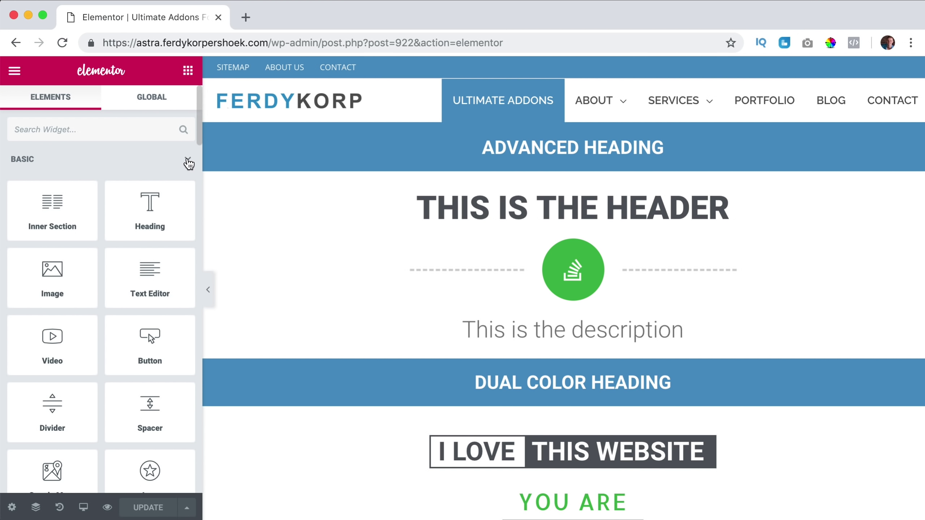
Step: Collapse the BASIC, PRO and GENERAL widget categories and drop Business Hours into the empty section
click(187, 162)
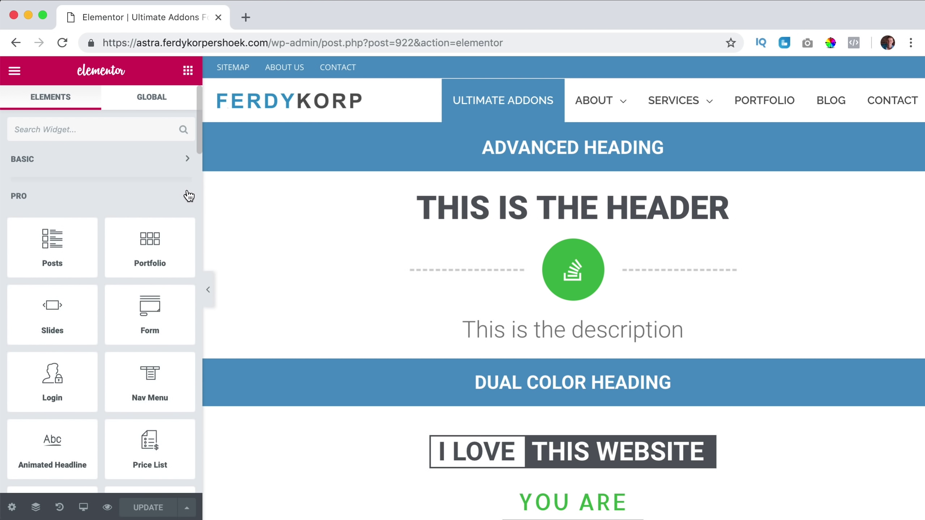
click(188, 197)
click(187, 235)
scroll(160, 262, down, 3)
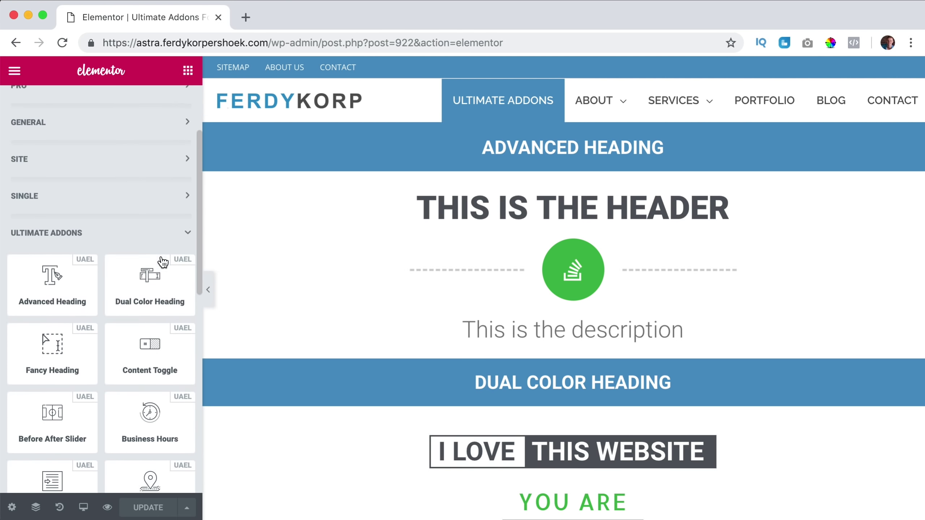
scroll(75, 237, down, 3)
scroll(469, 281, down, 10)
scroll(469, 281, down, 10)
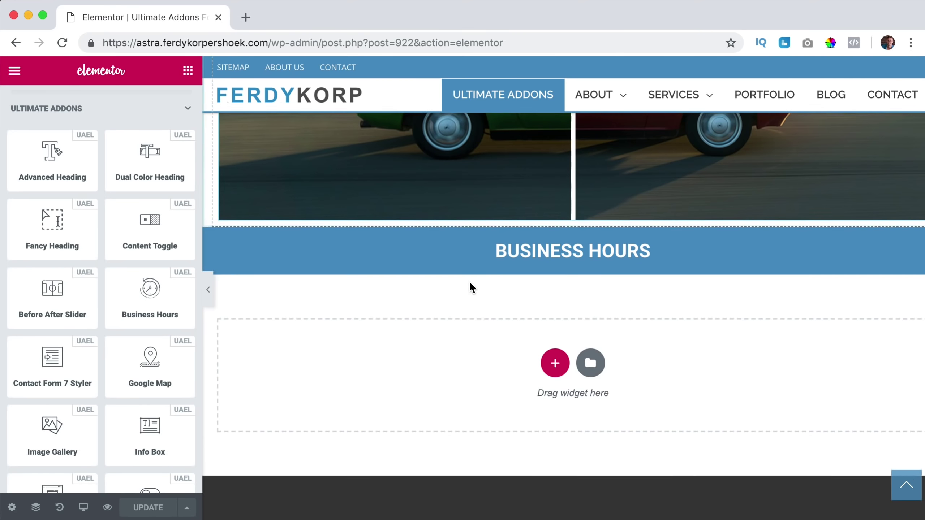
scroll(141, 290, down, 1)
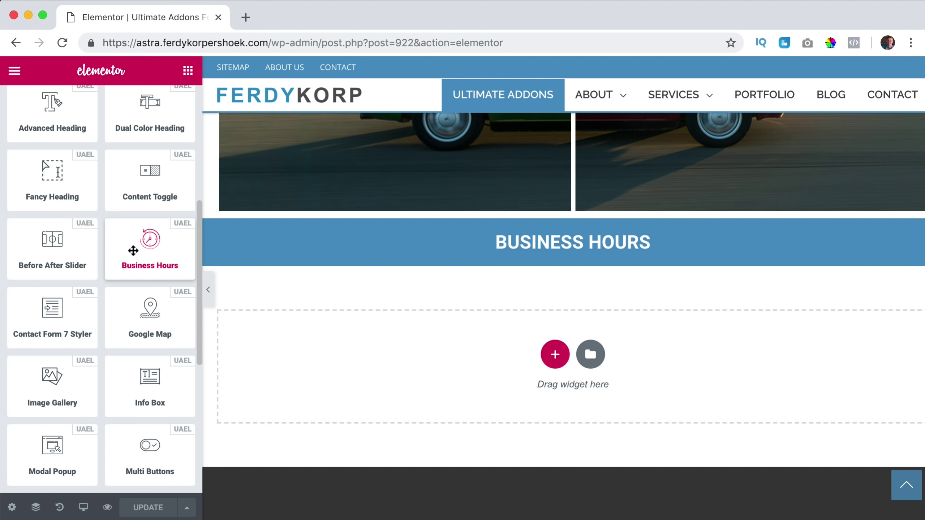
drag(136, 251, 386, 372)
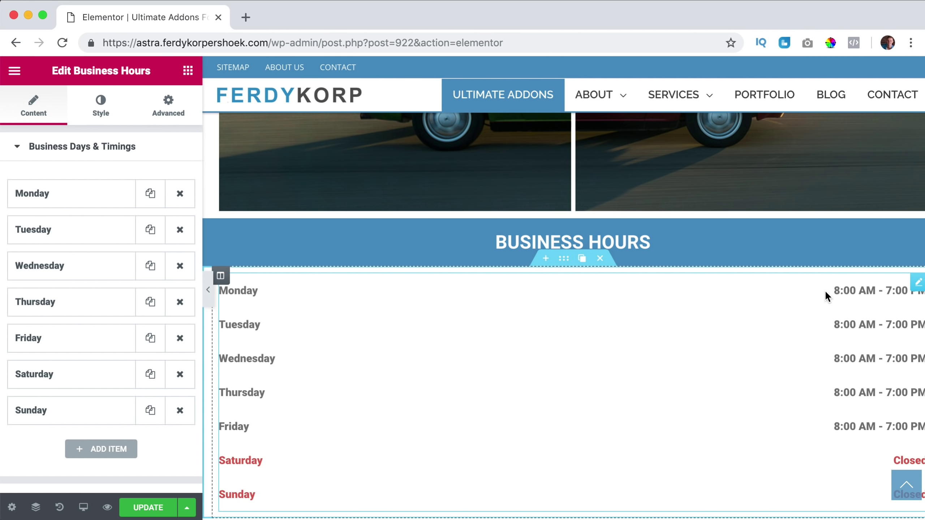
Step: Remove that widget and the empty section, then add a new three-column section
click(880, 284)
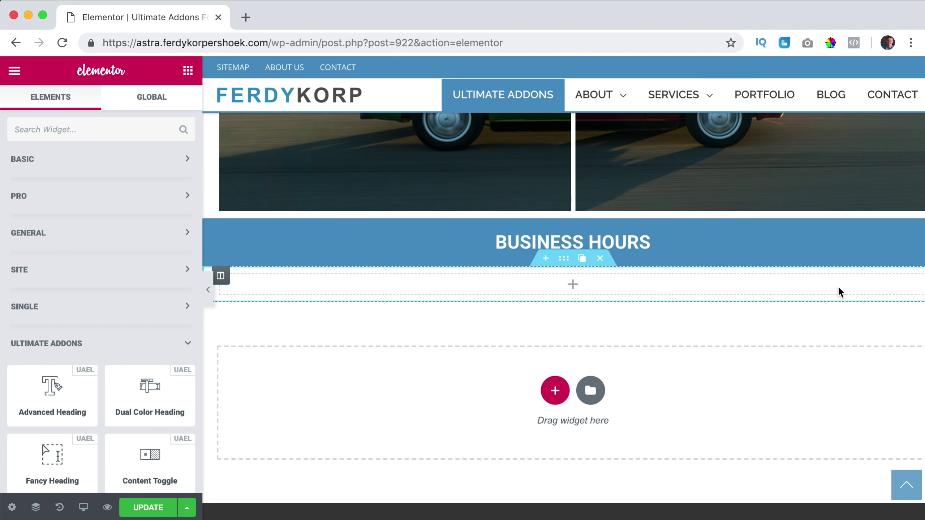
click(600, 258)
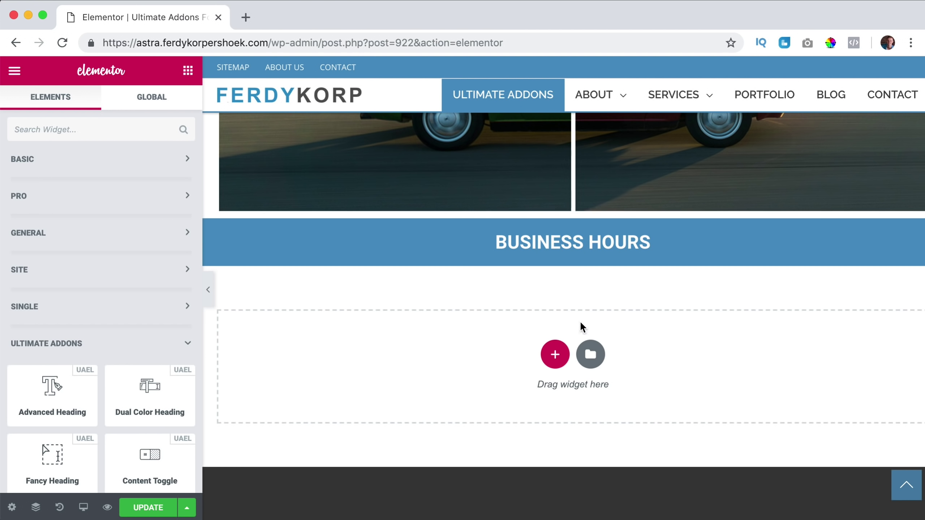
click(554, 354)
click(531, 402)
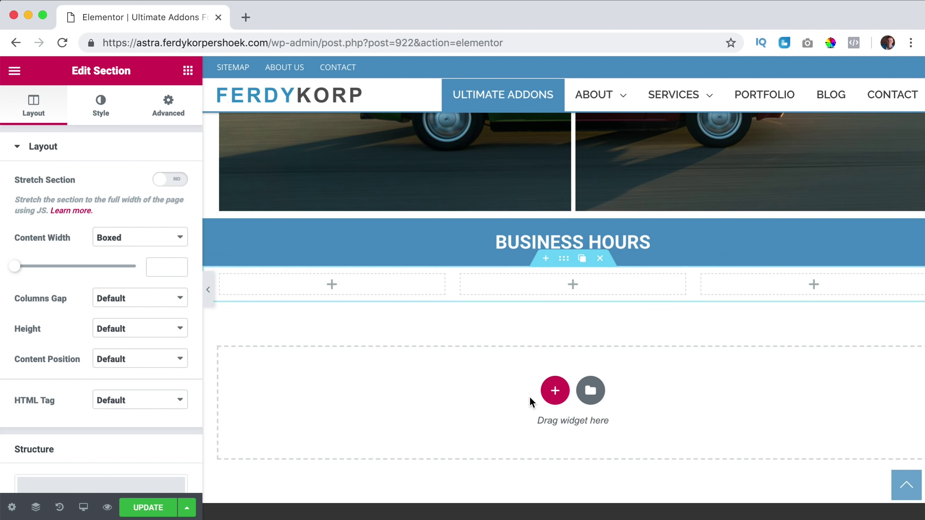
click(188, 71)
scroll(130, 273, down, 6)
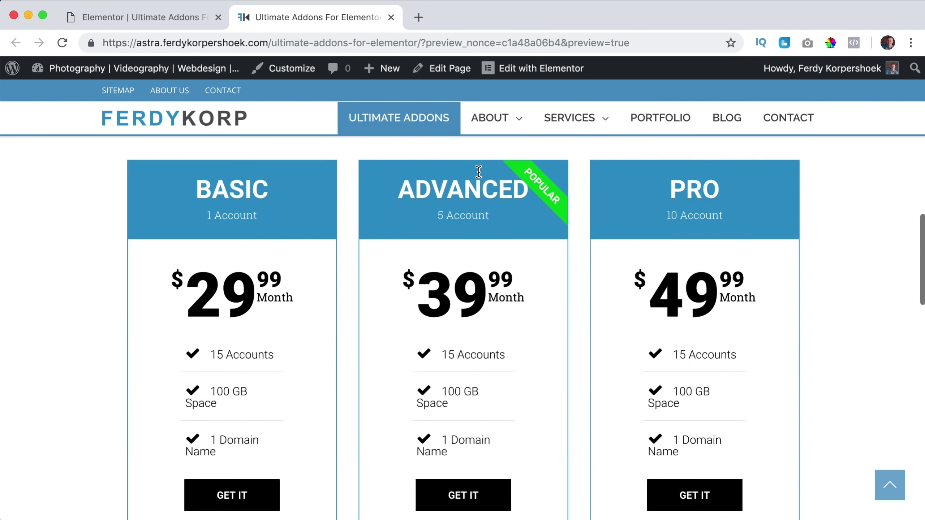
scroll(503, 253, down, 18)
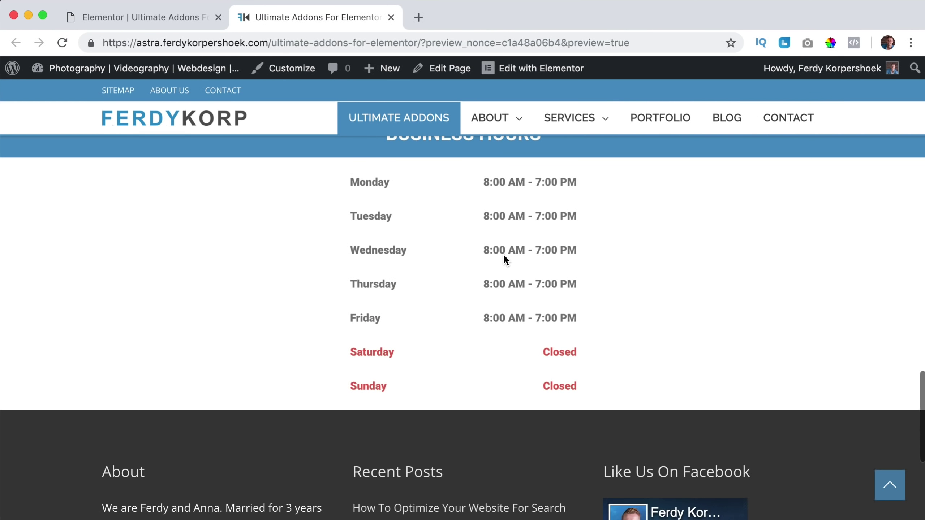
Step: Scroll the preview to the Business Hours list with weekdays 8:00 AM - 7:00 PM and closed weekends
scroll(443, 330, up, 1)
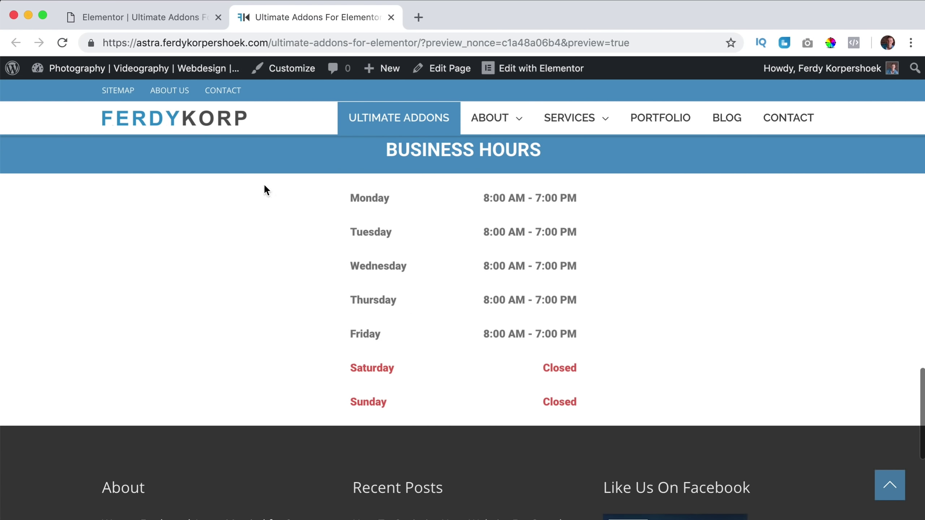
Step: Rename the first day entry from Monday to Maandag, keeping its 8:00 AM - 7:00 PM hours
click(176, 29)
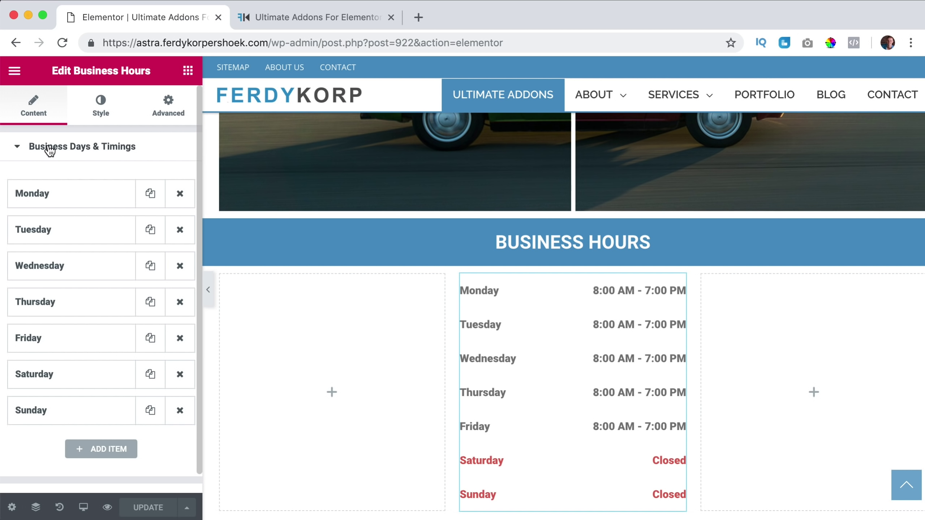
click(43, 198)
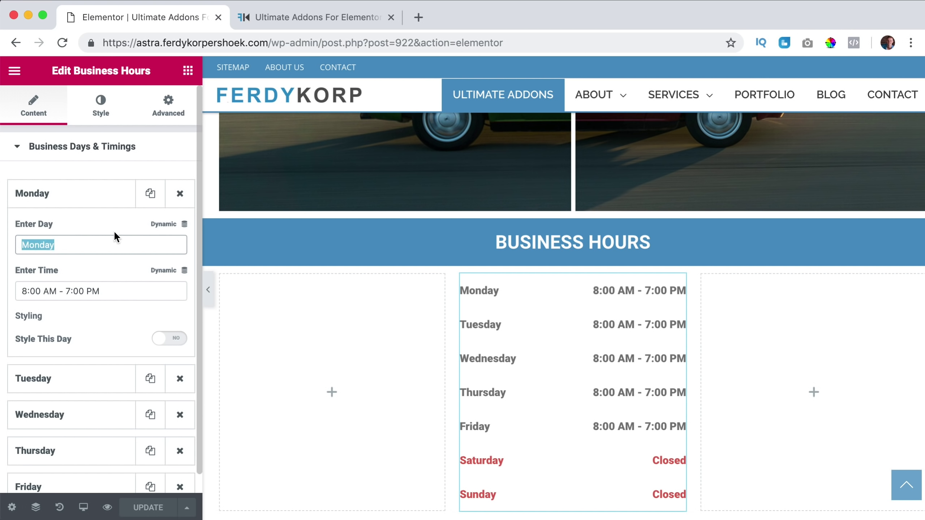
text(Maanda)
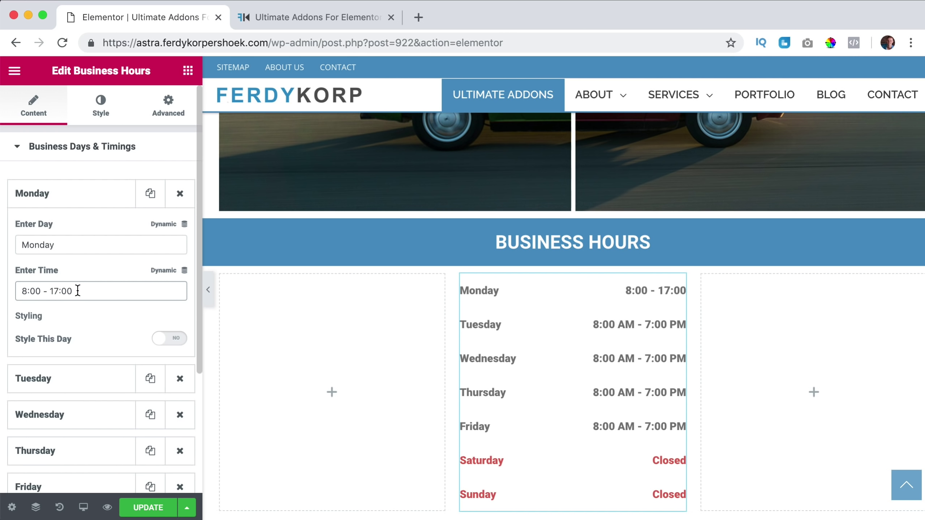
click(94, 390)
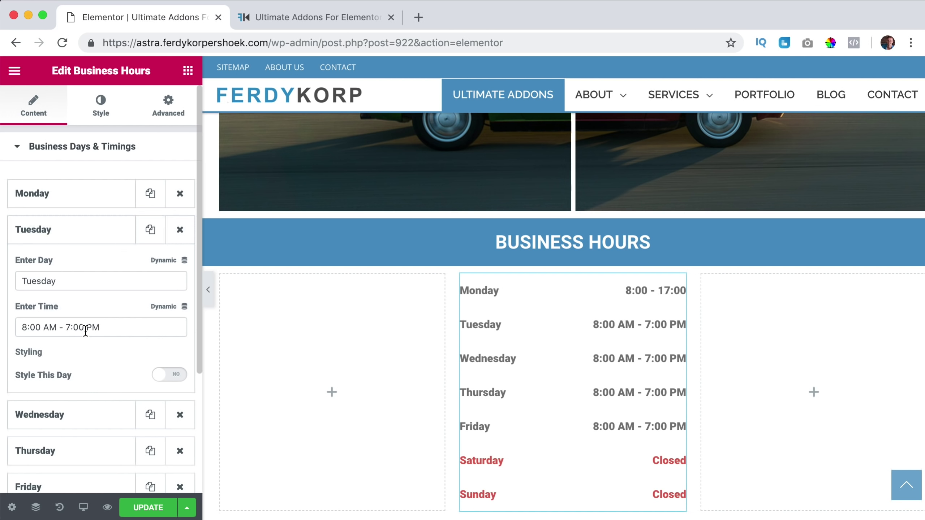
click(79, 207)
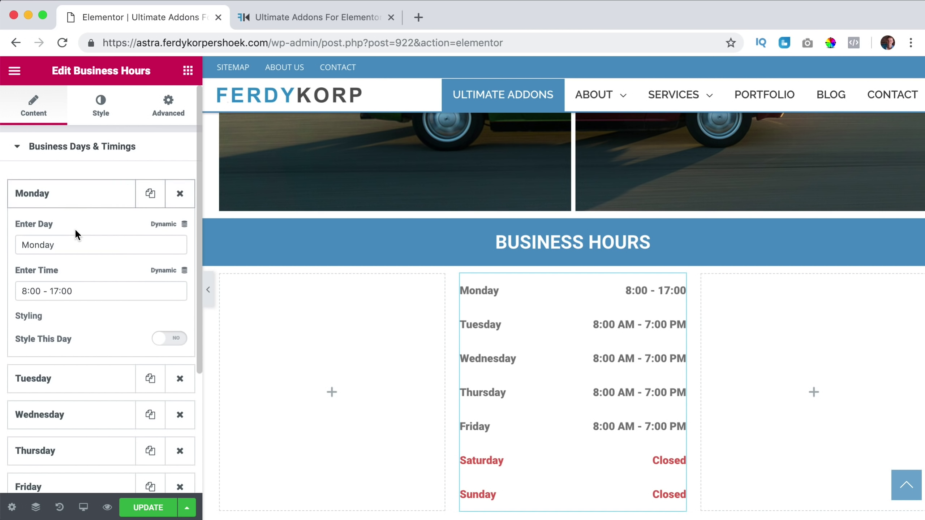
double_click(72, 249)
text(8:00 AM - 7:00 PM)
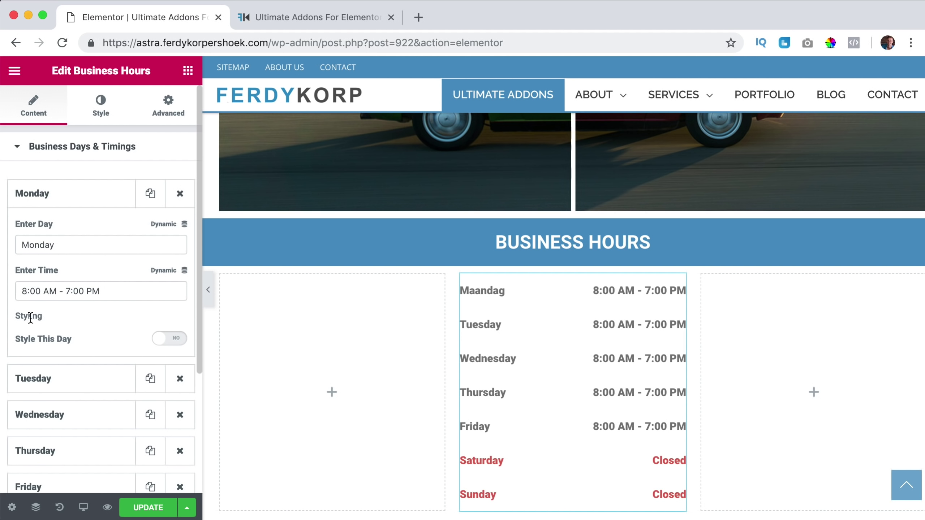
Step: Turn on Style This Day, try green, orange, dark blue and grey colours, then reset both to default
click(160, 344)
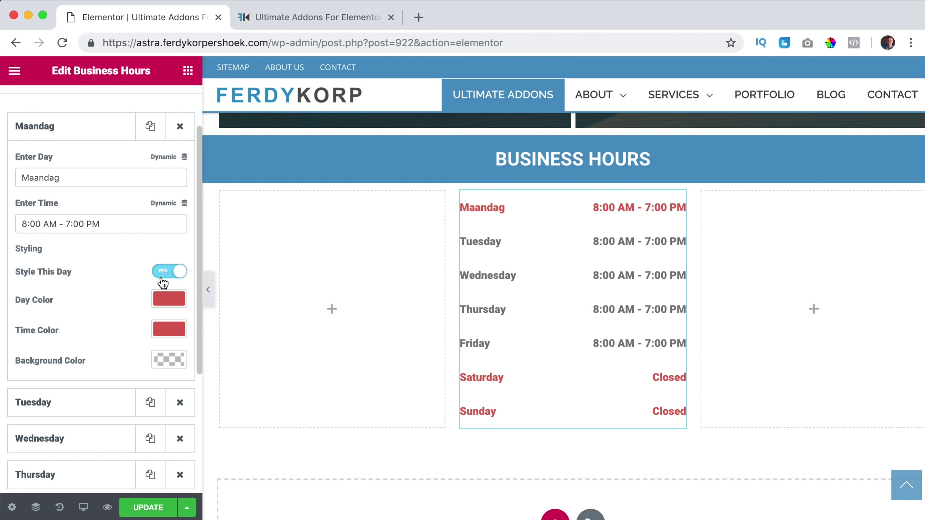
click(167, 299)
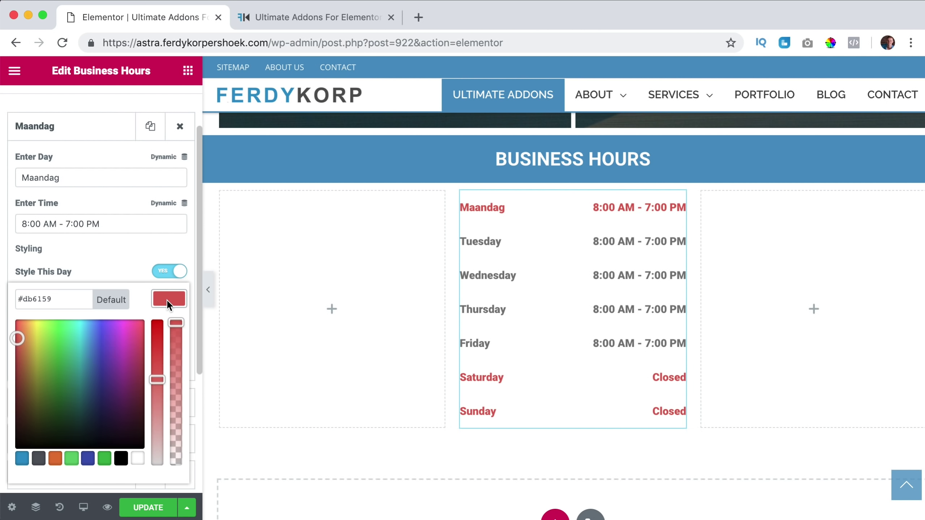
scroll(62, 400, down, 2)
click(71, 433)
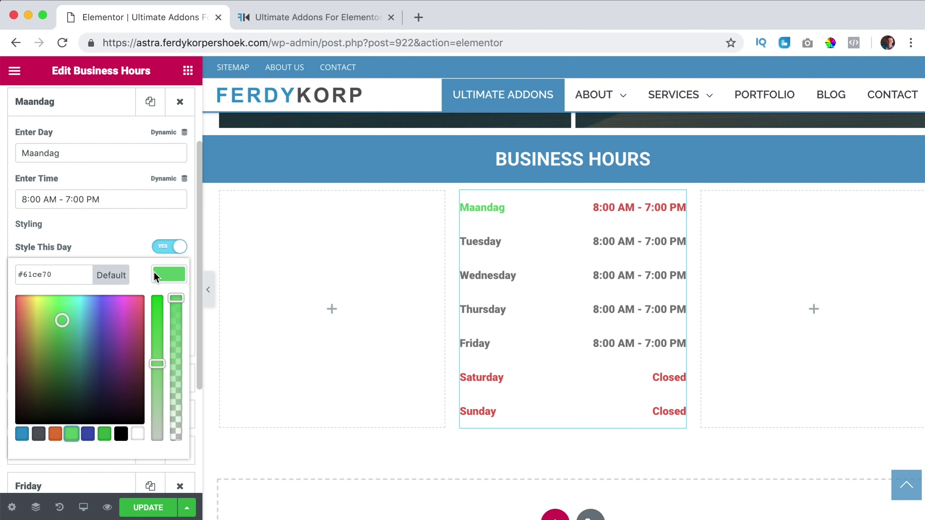
click(153, 270)
click(158, 308)
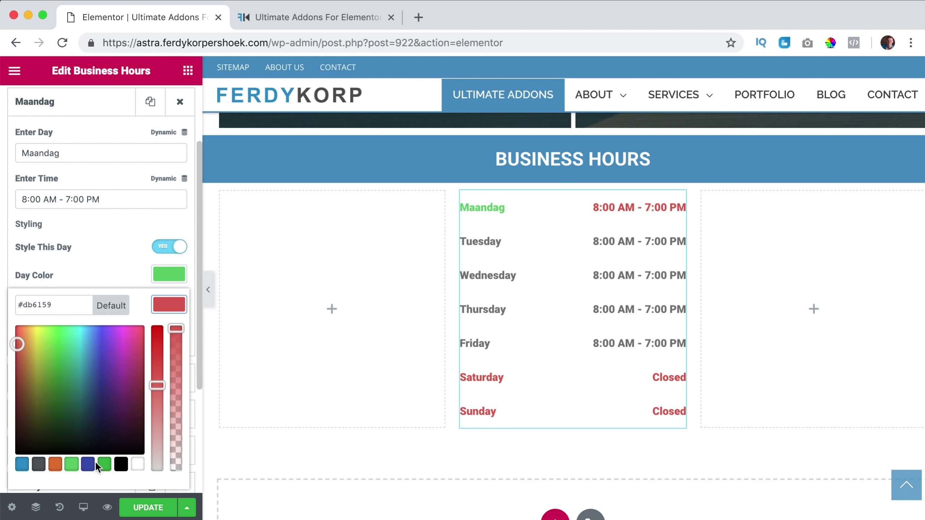
click(55, 465)
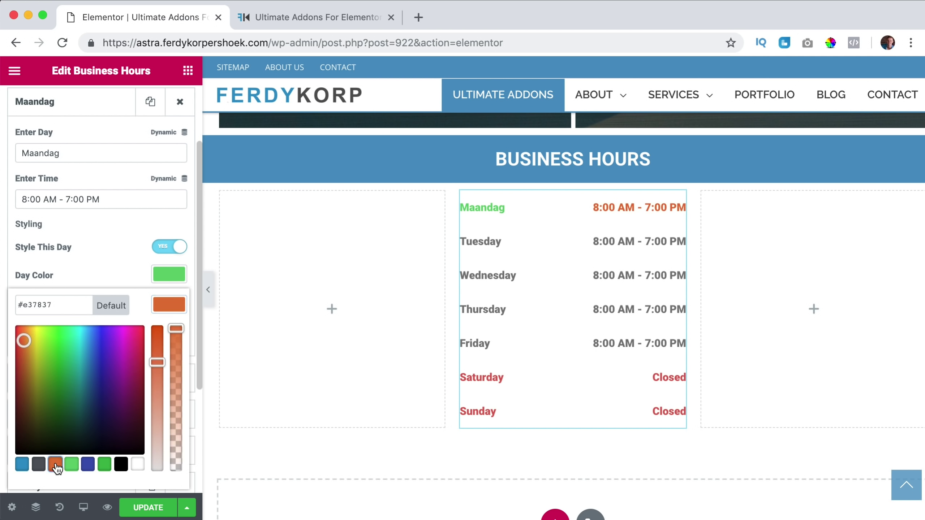
click(88, 465)
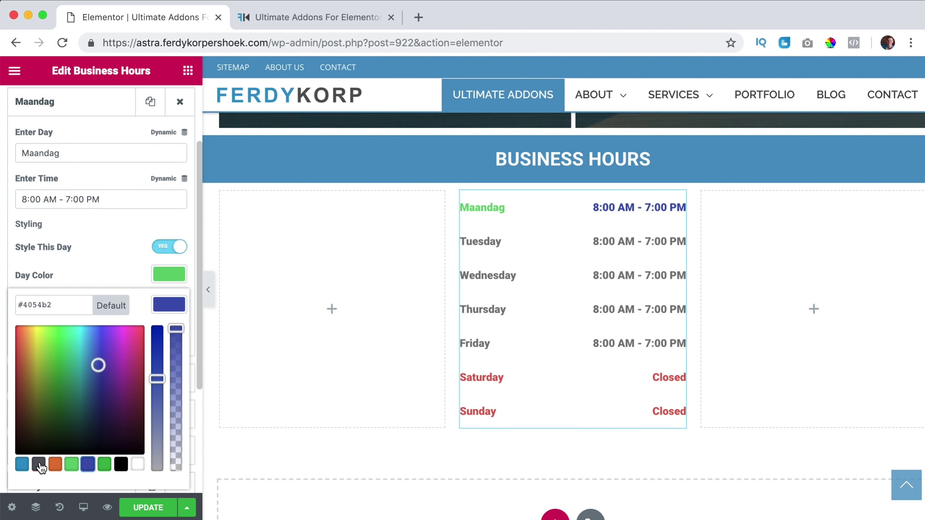
click(39, 465)
click(111, 306)
click(169, 274)
click(111, 274)
click(169, 303)
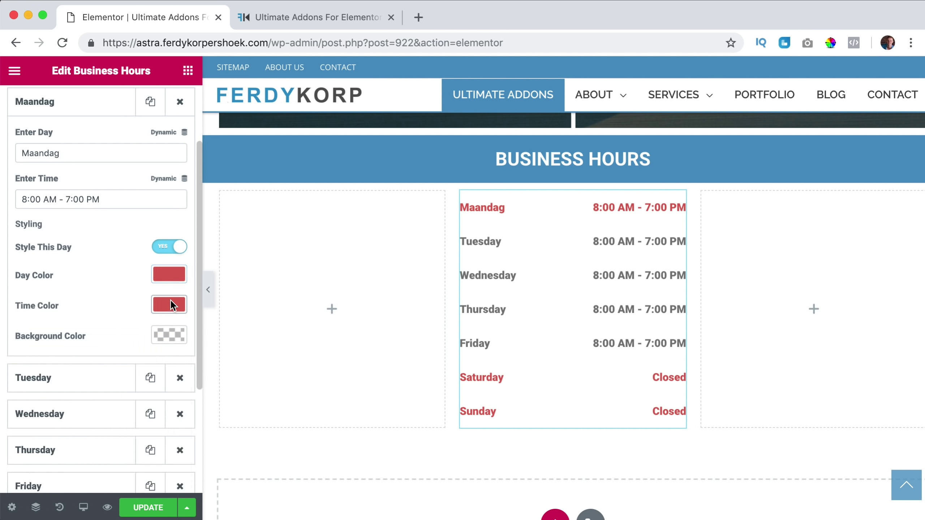
Step: Try a dark grey row background with white day and time text, then switch Style This Day off
click(161, 334)
scroll(118, 419, down, 2)
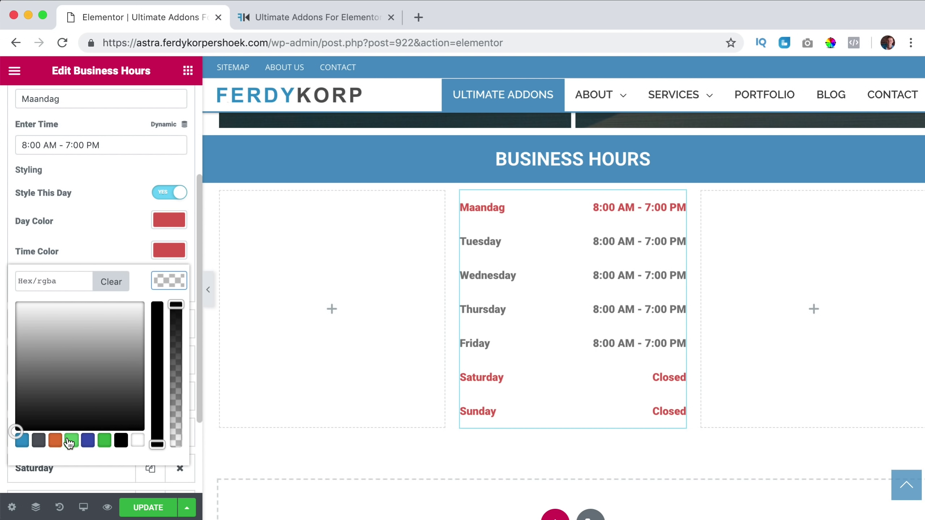
click(39, 441)
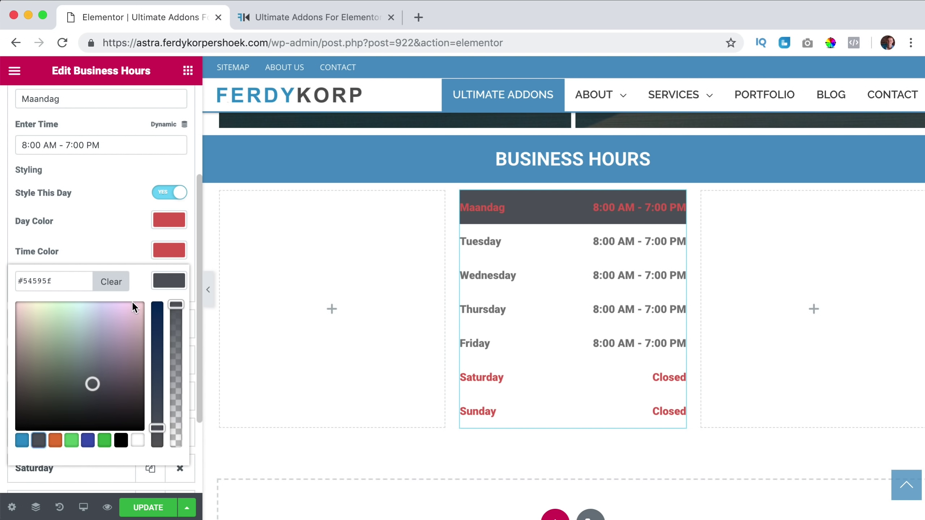
click(155, 286)
click(170, 220)
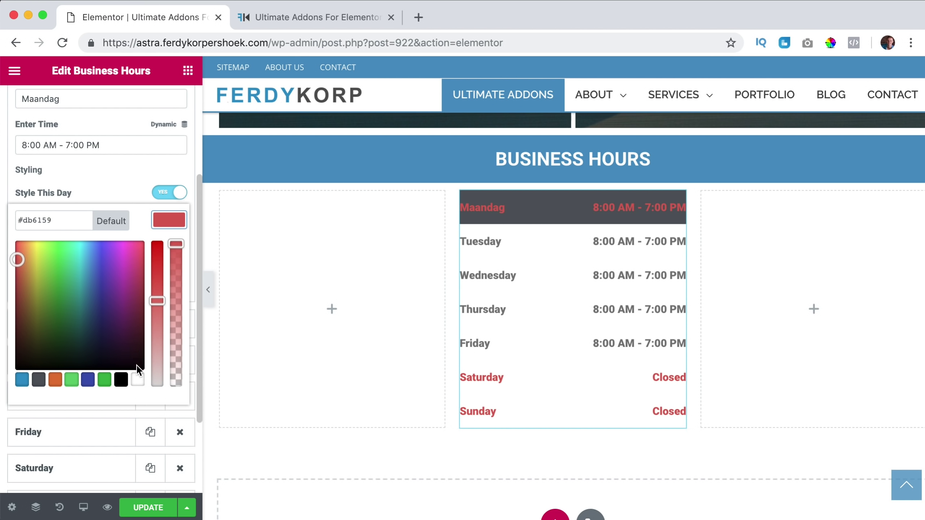
click(138, 379)
click(165, 212)
click(166, 251)
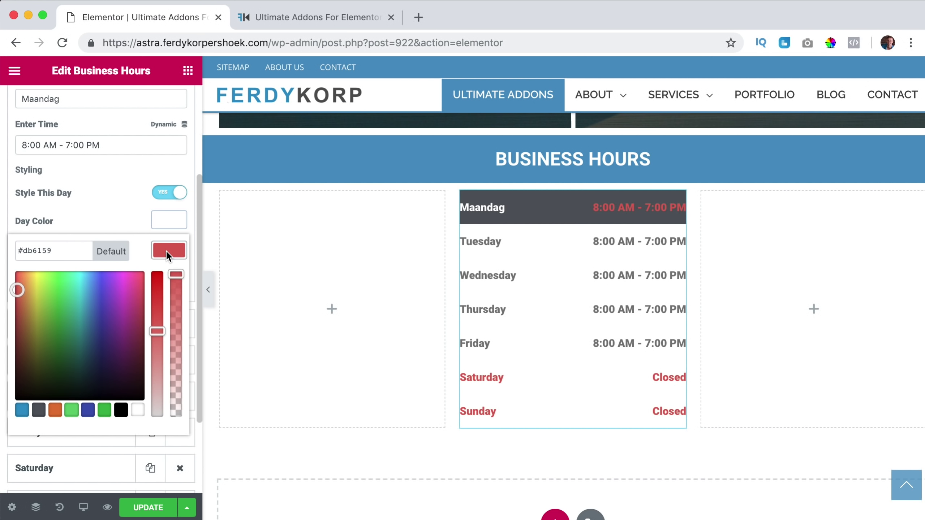
click(137, 410)
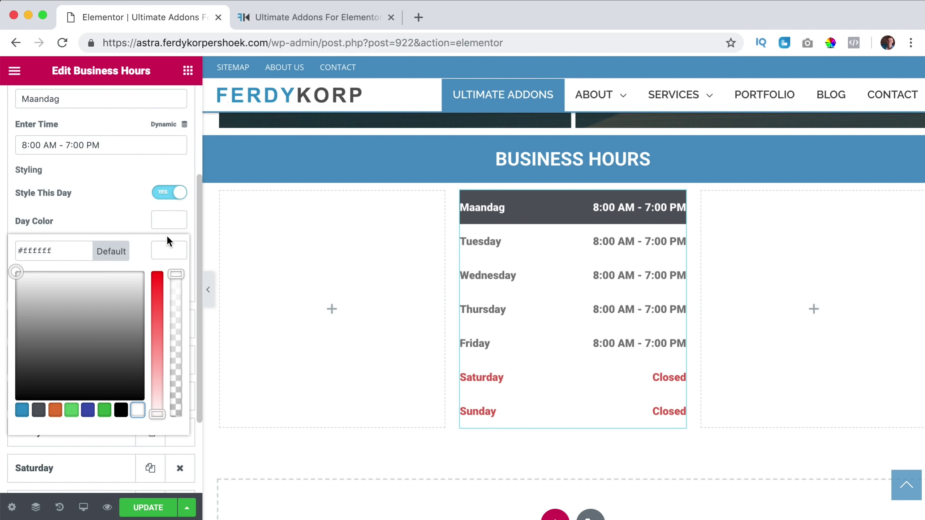
click(169, 192)
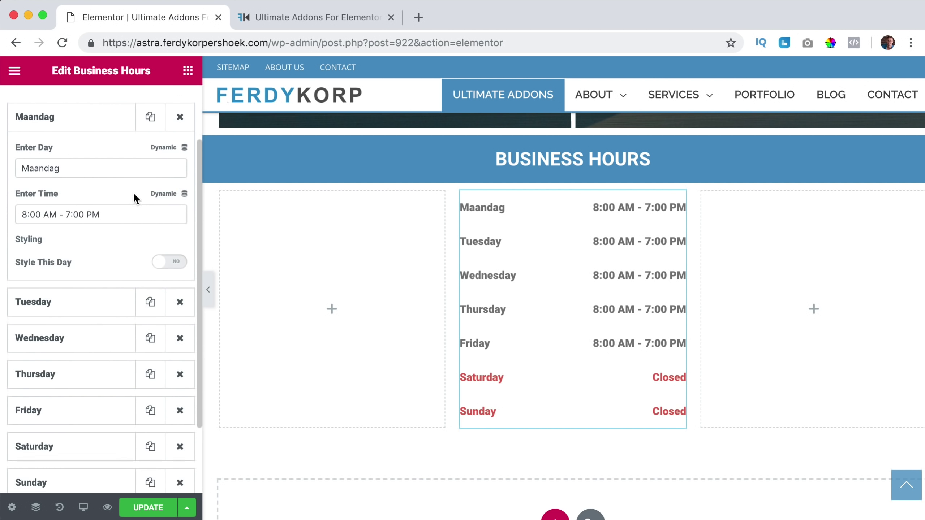
Step: Change the Maandag day name to 'Monday - Friday' and collapse the entry
scroll(109, 193, up, 1)
double_click(92, 187)
text(MOnda)
key(BackSpace)
key(BackSpace)
key(BackSpace)
key(BackSpace)
text(onday)
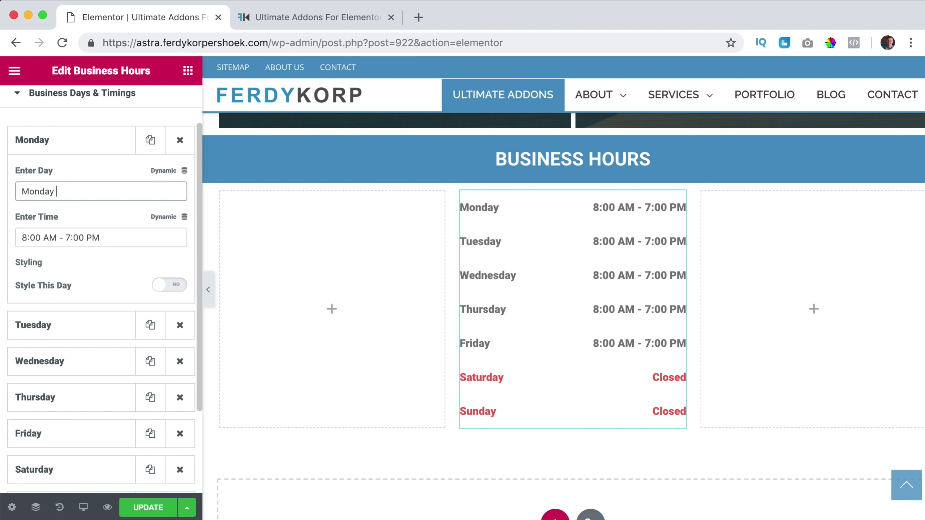
text( - Friday)
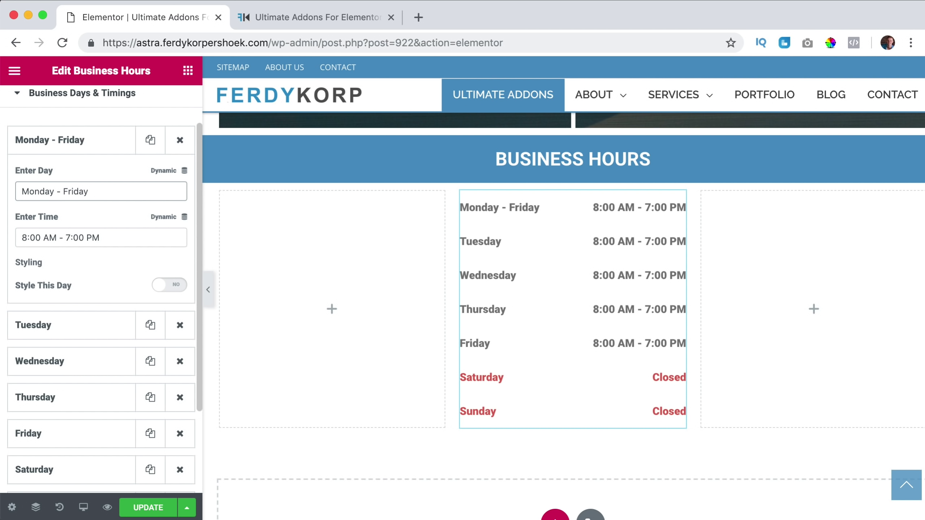
key(Tab)
click(116, 151)
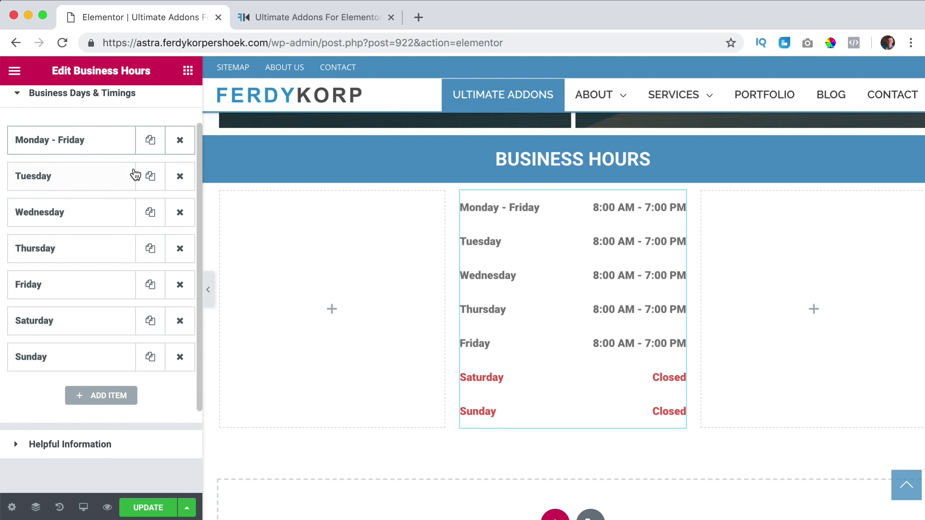
Step: Delete the Tuesday through Friday entries, then add and remove a test entry
click(179, 180)
click(180, 230)
click(180, 229)
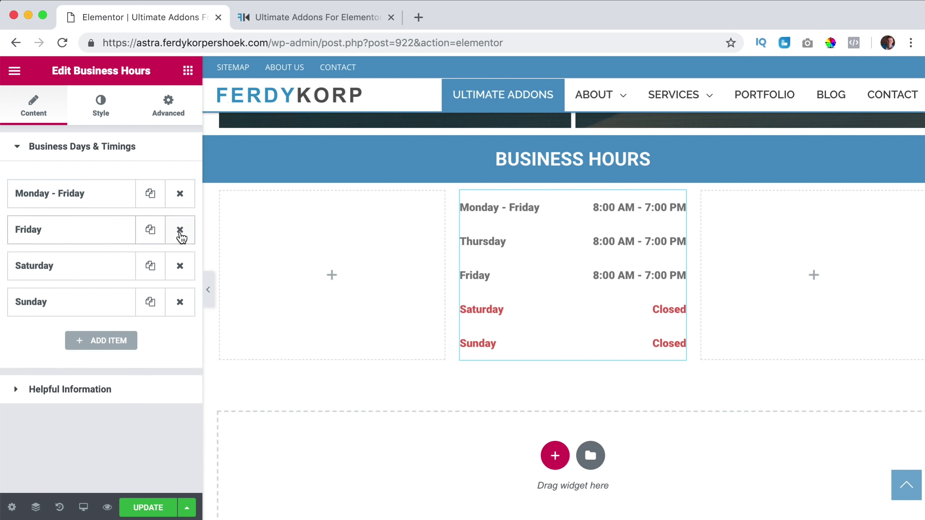
click(180, 233)
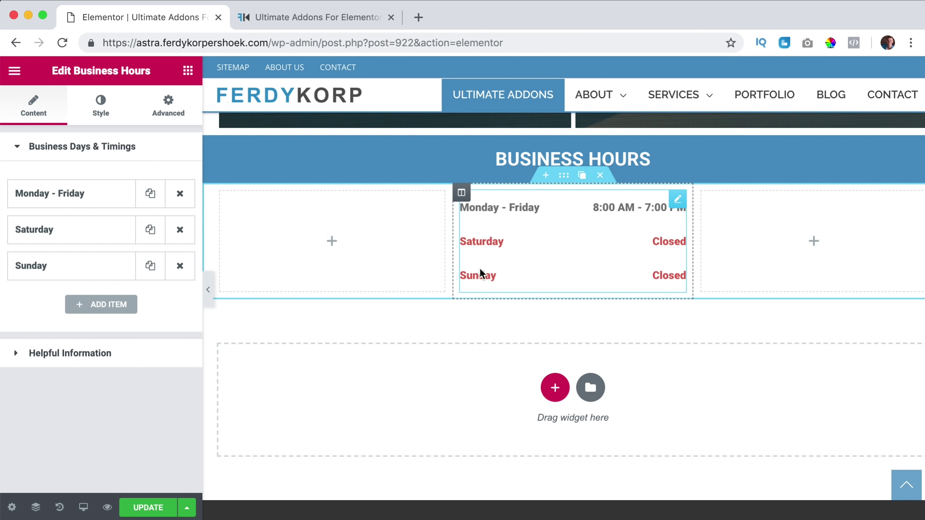
click(94, 305)
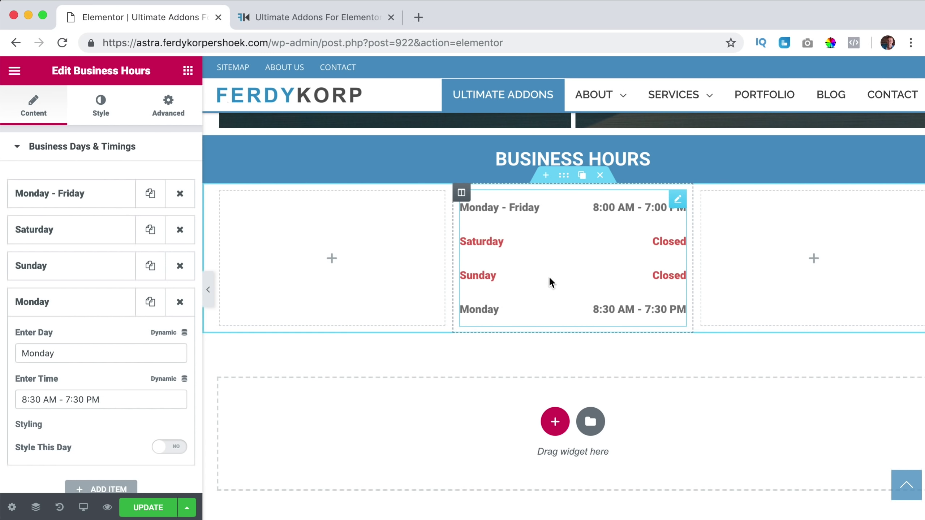
click(179, 302)
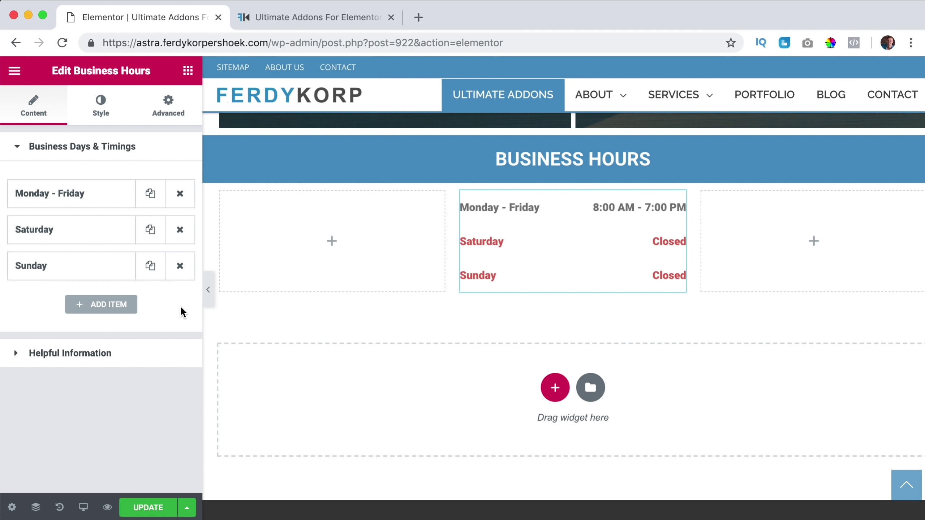
Step: In the Style tab, set the row spacing to 5 on all sides
click(99, 114)
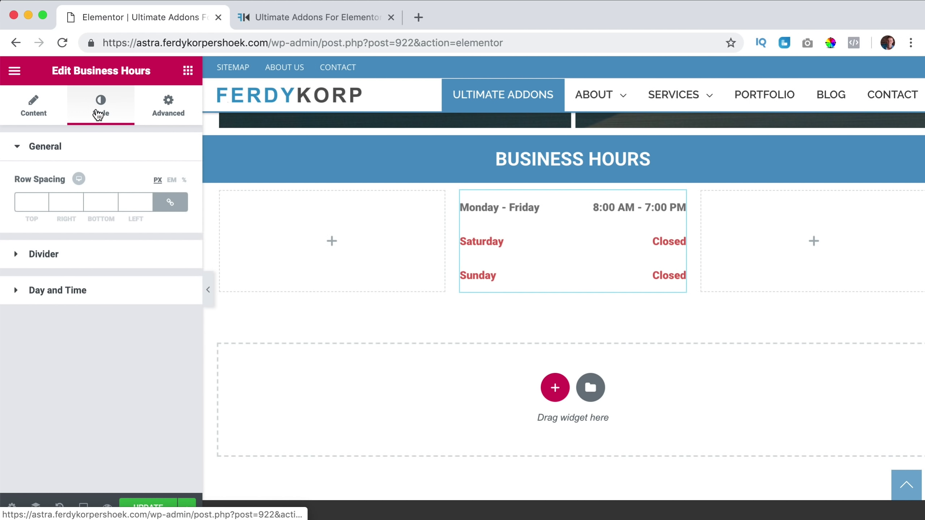
click(29, 200)
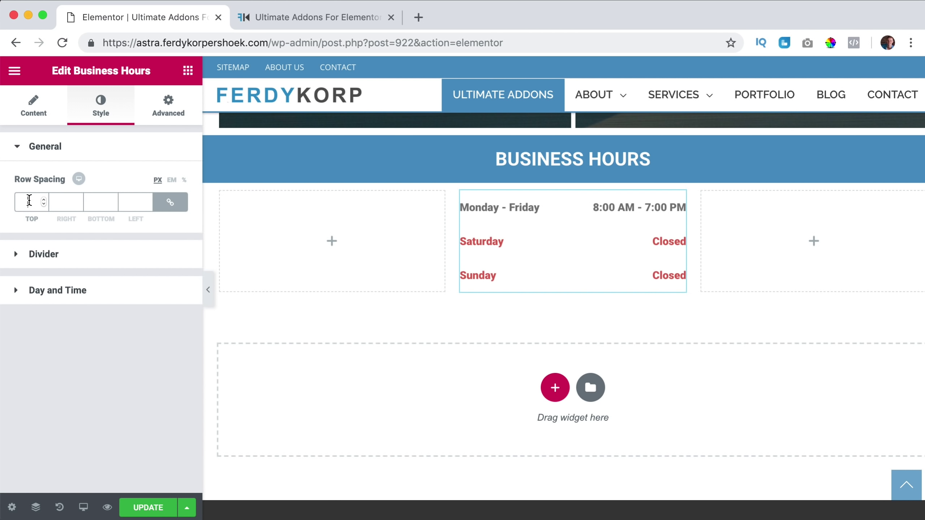
text(20)
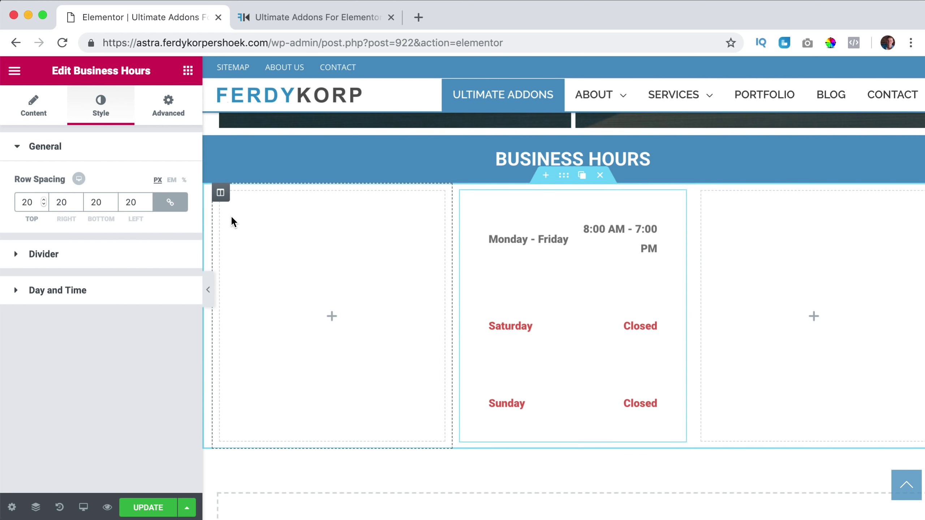
text(5)
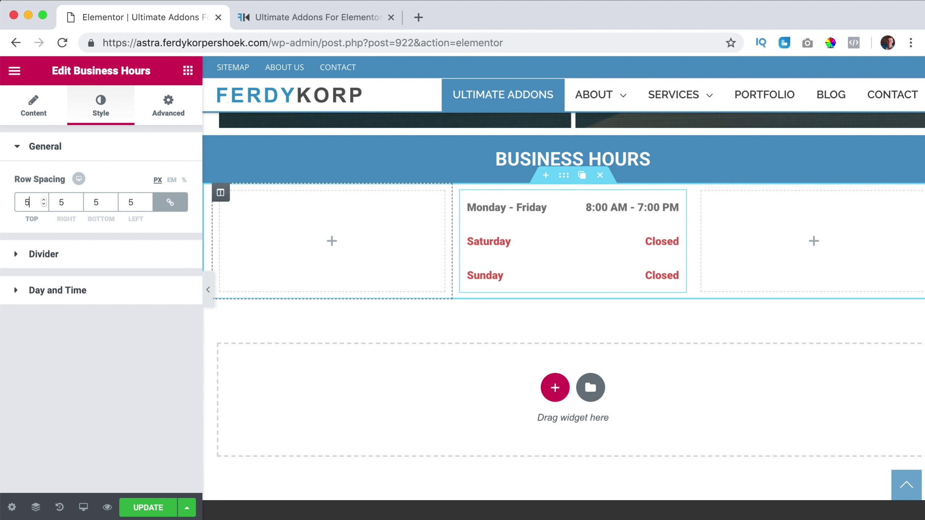
key(Tab)
Step: Turn on row dividers with weight 2 and Dotted style
click(87, 263)
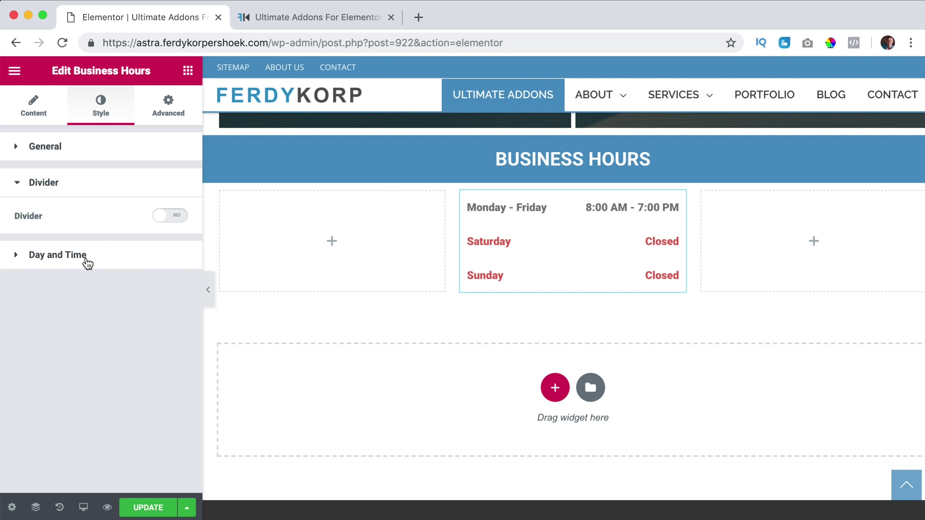
click(170, 218)
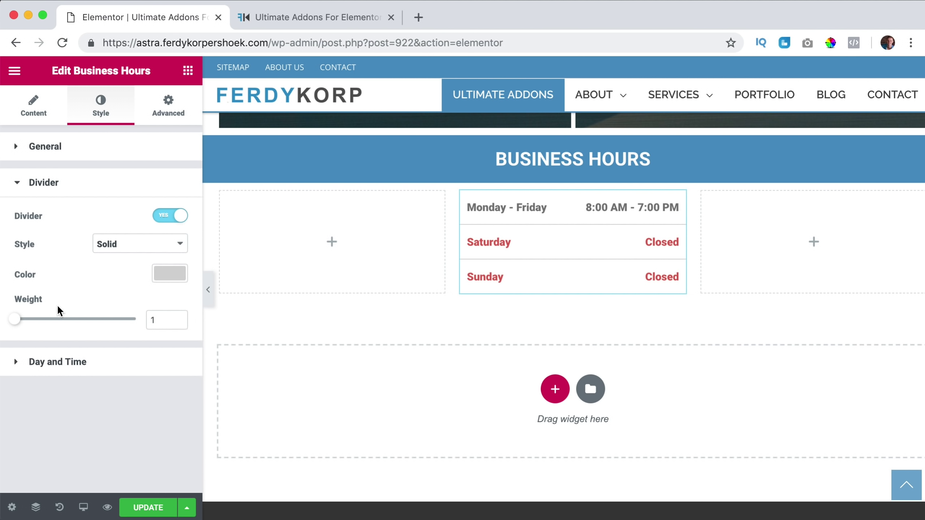
drag(19, 322, 35, 324)
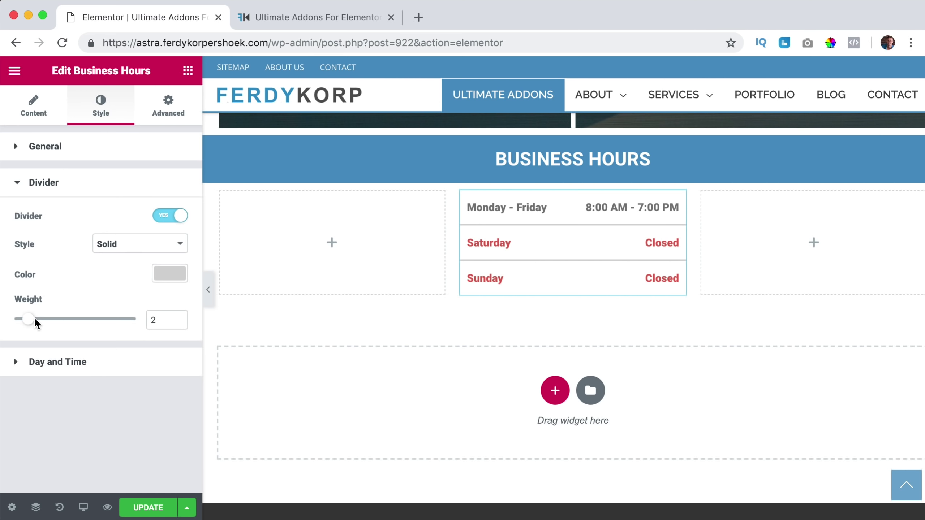
click(179, 245)
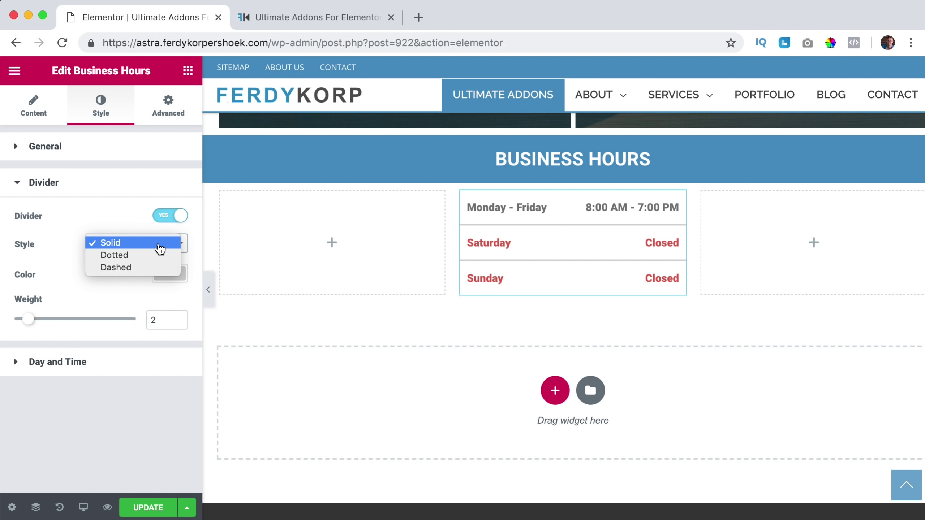
click(136, 256)
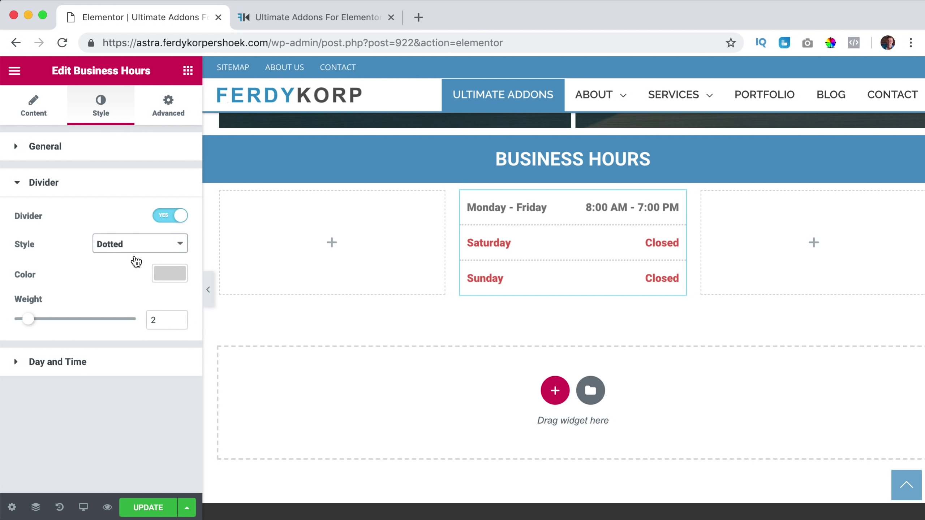
Step: Try centred alignments, then settle on day names left-aligned and times right-aligned
click(64, 363)
scroll(104, 294, down, 2)
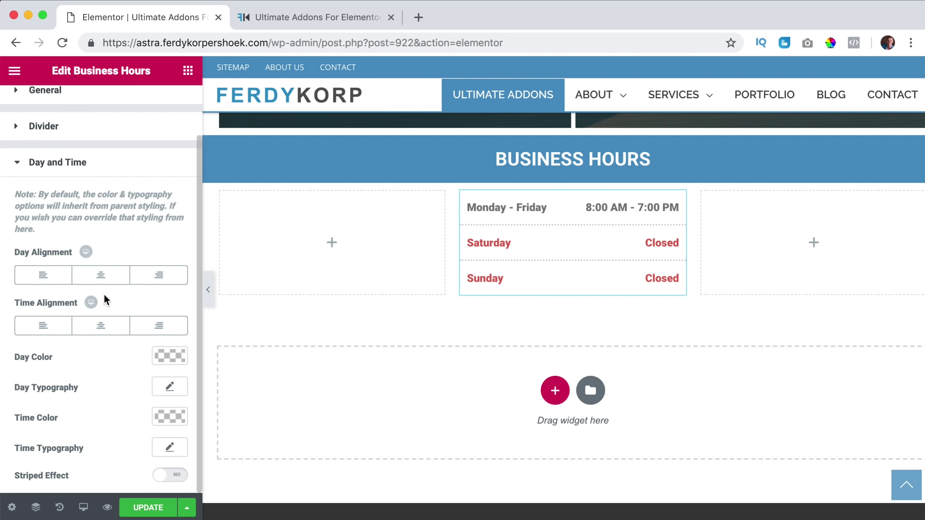
click(105, 278)
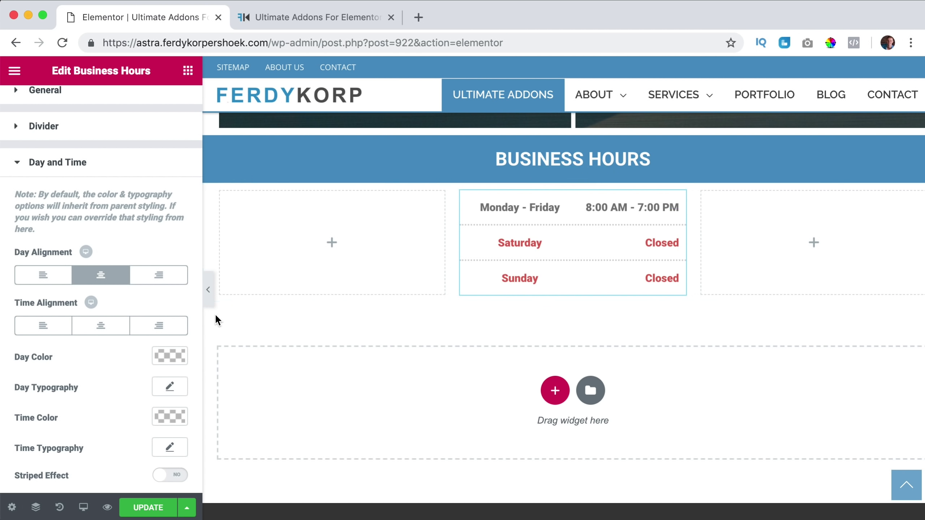
click(111, 333)
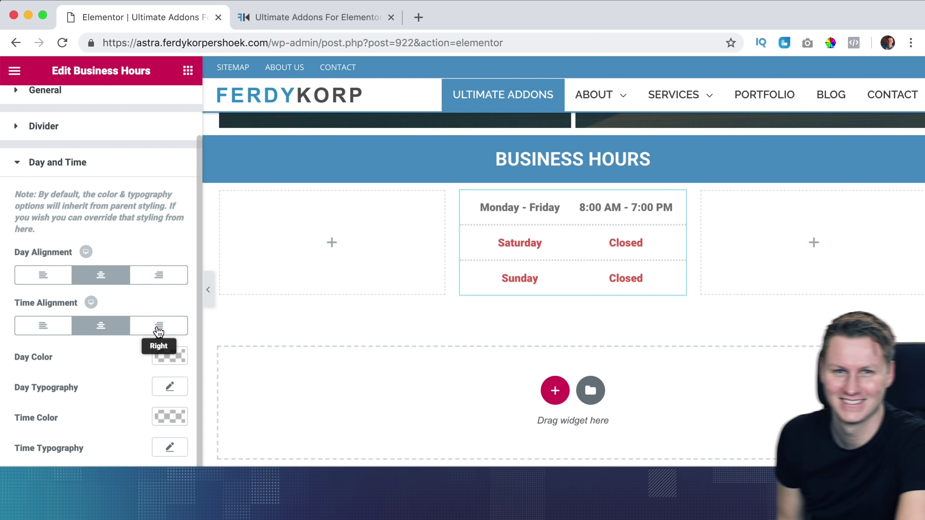
click(42, 326)
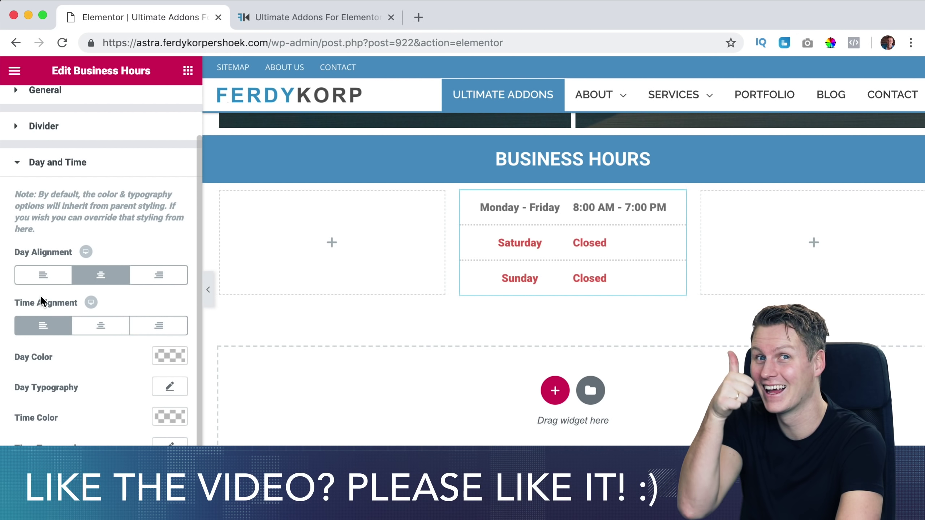
click(42, 275)
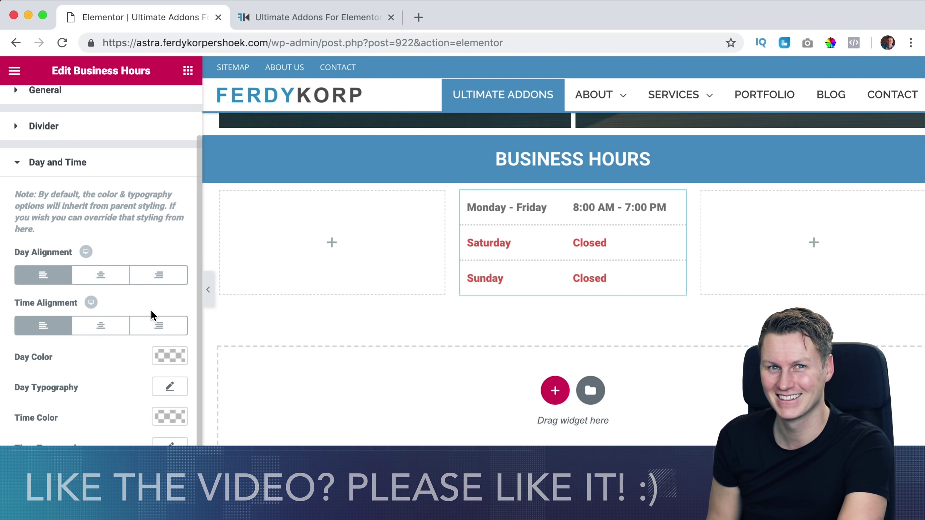
click(159, 326)
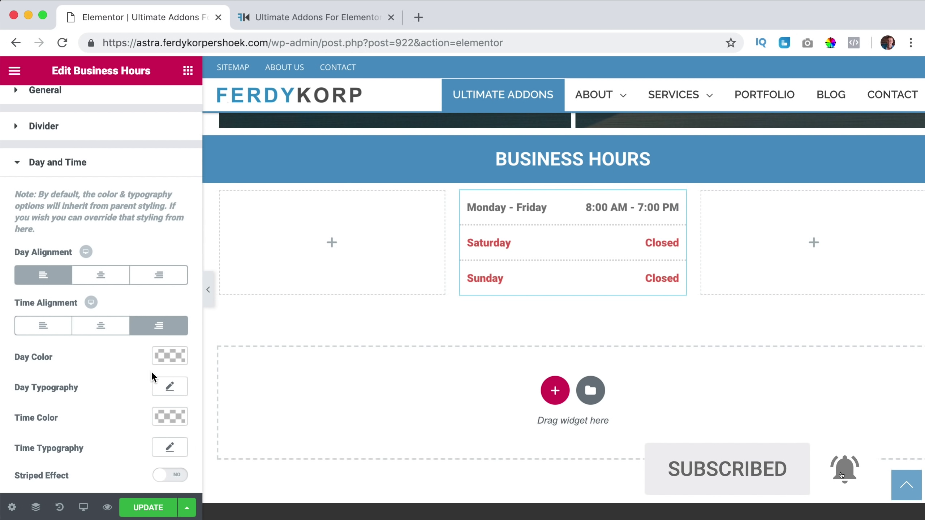
Step: Try a larger Day Typography size, then clear it back to default
click(169, 387)
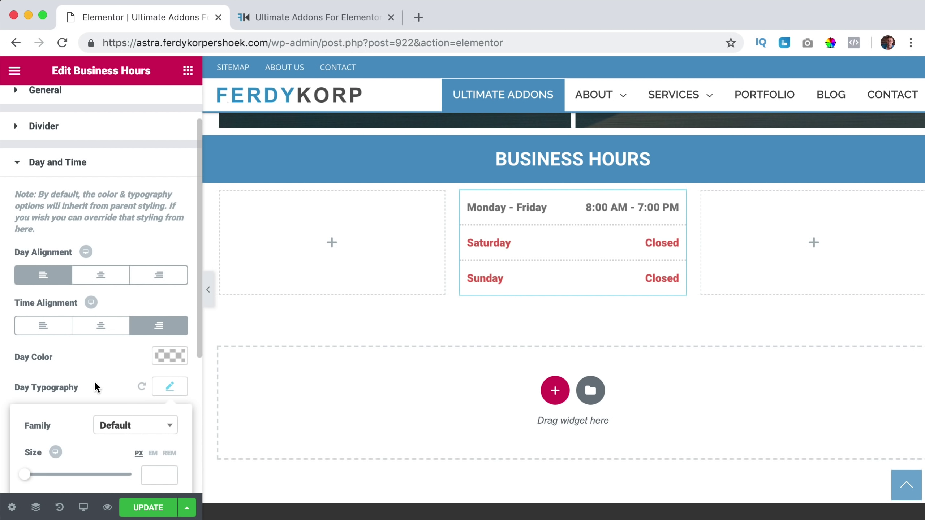
scroll(94, 381, down, 4)
drag(25, 394, 57, 393)
double_click(152, 395)
key(BackSpace)
click(168, 310)
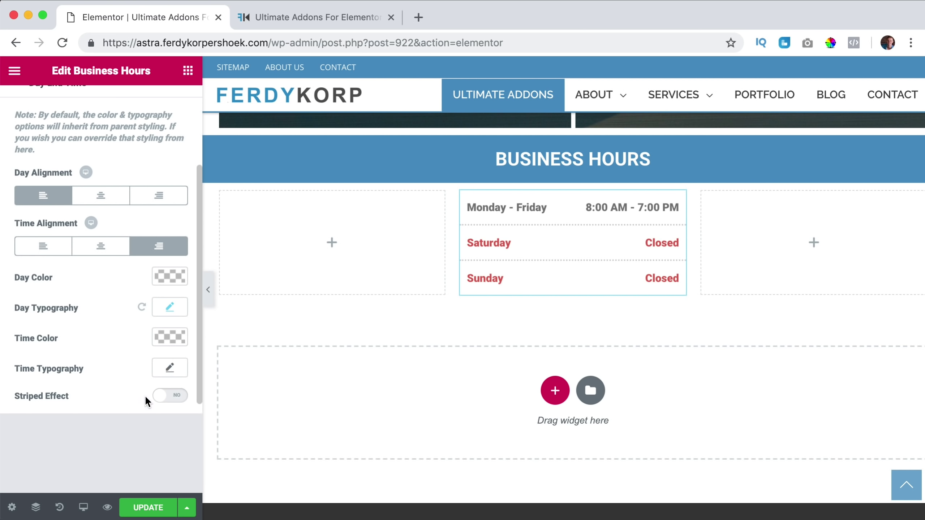
click(166, 397)
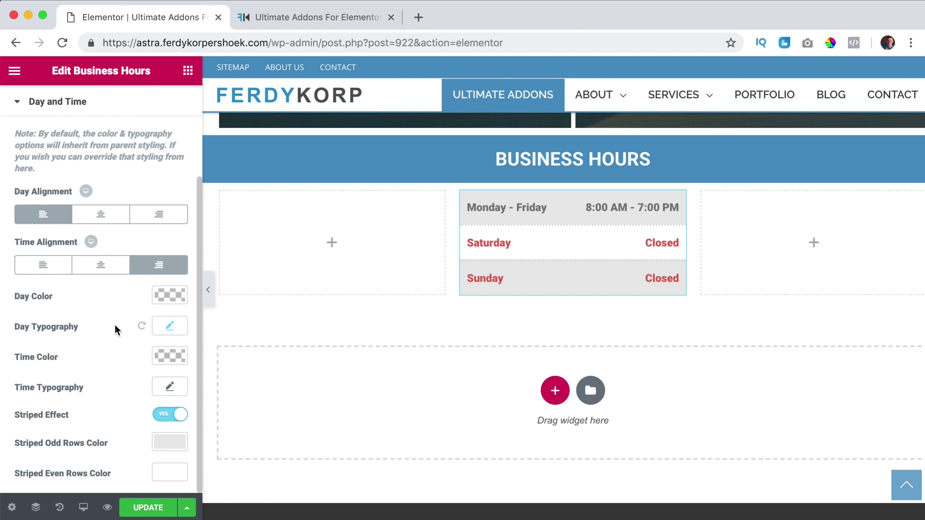
click(158, 446)
scroll(113, 422, down, 4)
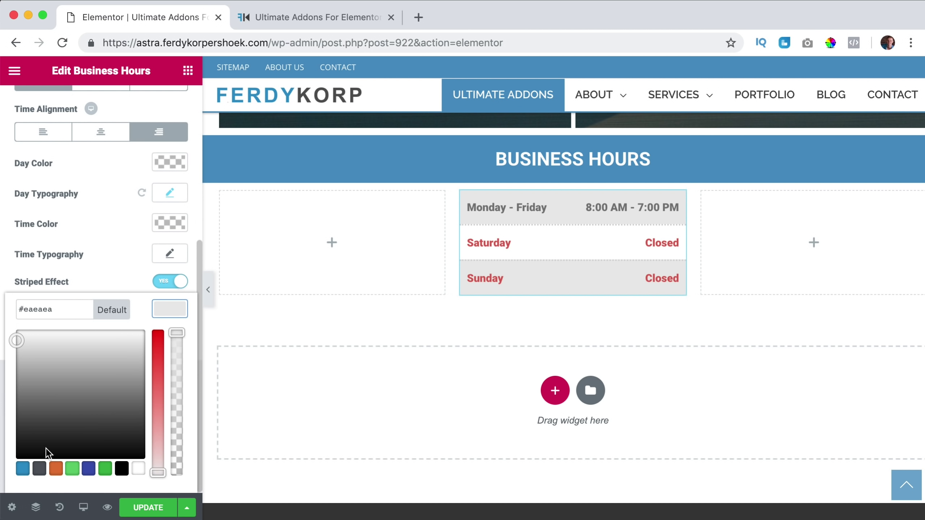
click(22, 469)
click(170, 309)
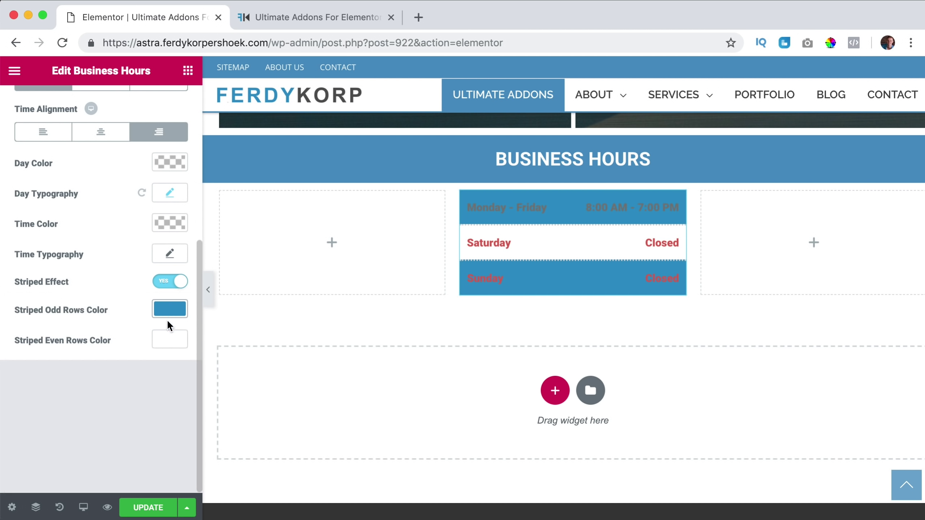
click(167, 332)
scroll(107, 404, down, 2)
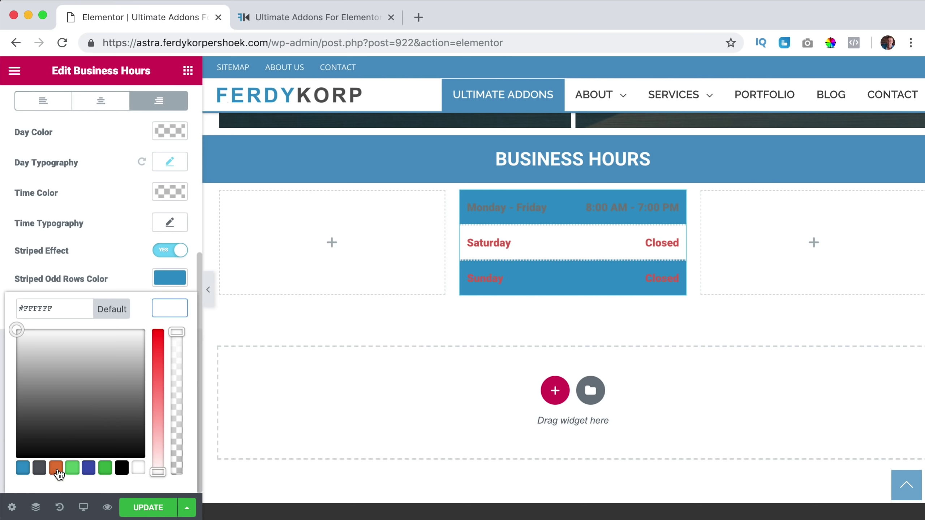
click(72, 468)
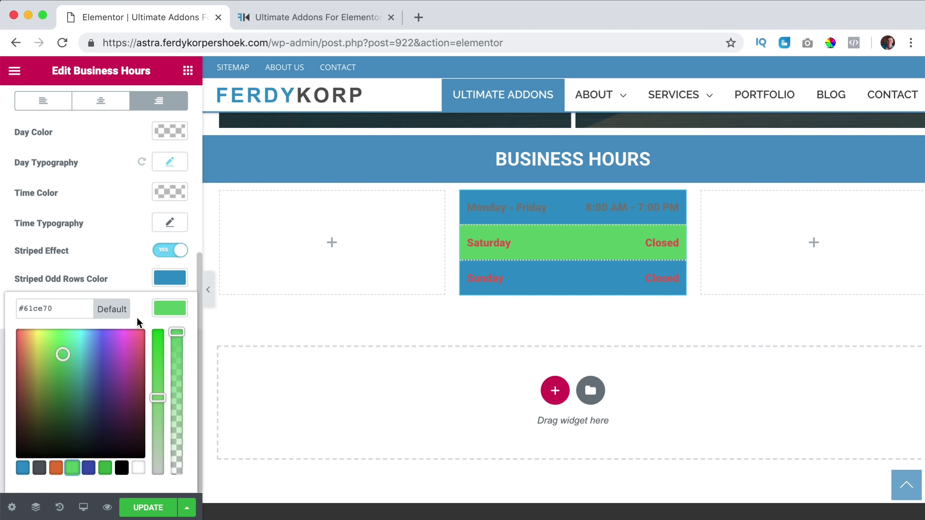
click(125, 313)
click(161, 277)
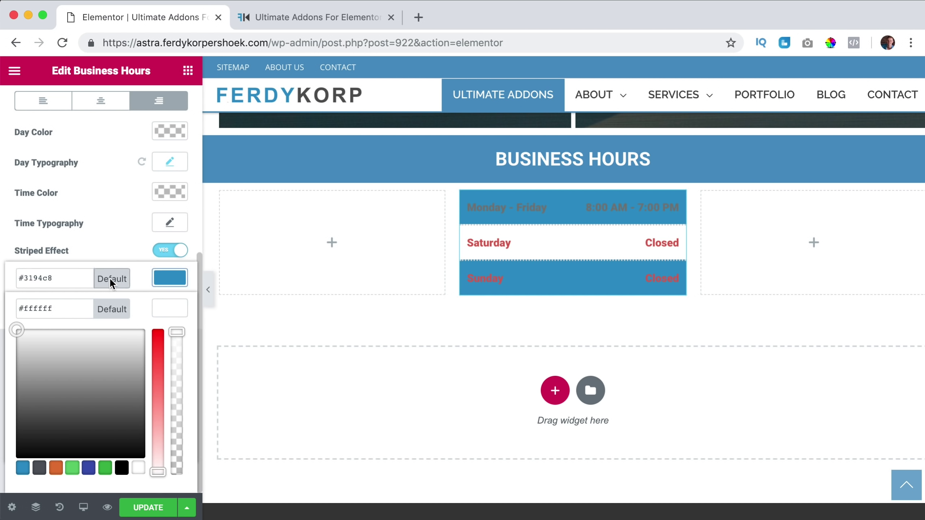
click(110, 277)
click(160, 275)
click(164, 307)
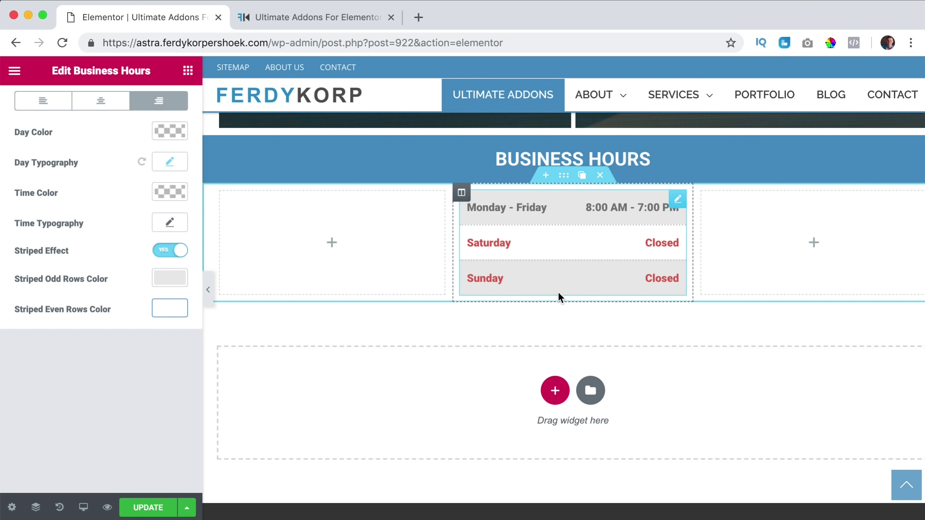
Step: Add a one-column section with workplace-1245776_1920.jpg as classic background and Stretch Section on
click(554, 391)
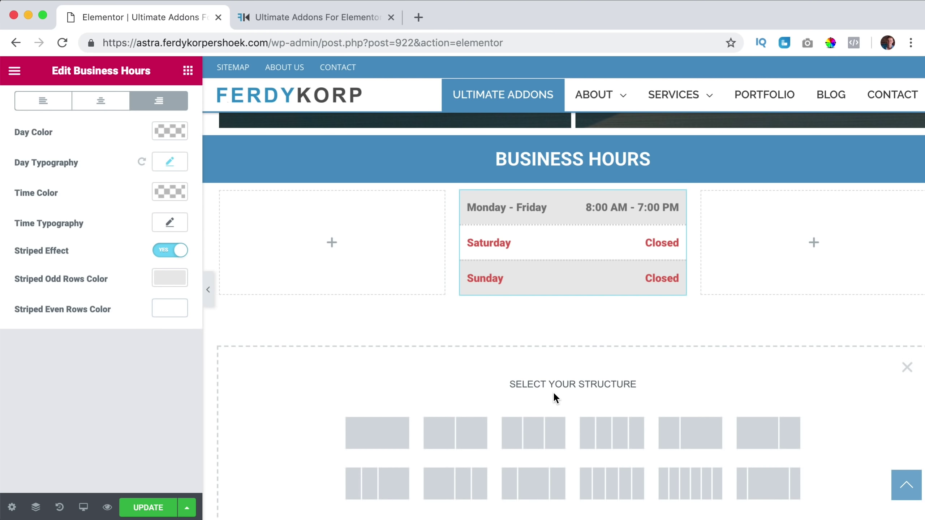
click(378, 432)
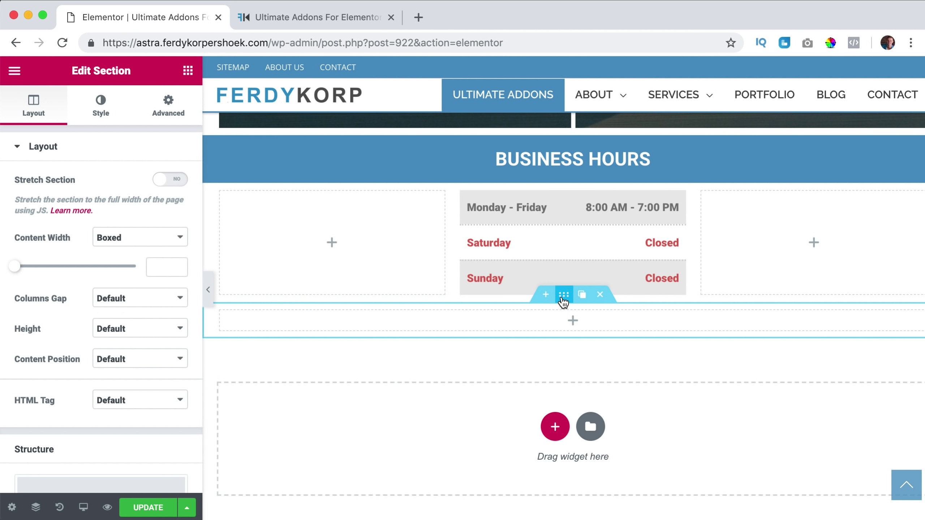
click(99, 111)
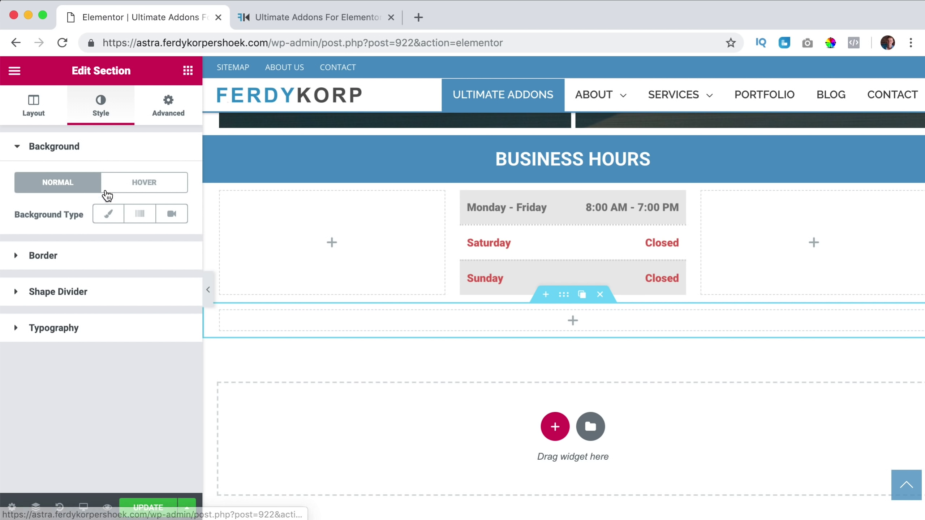
click(108, 214)
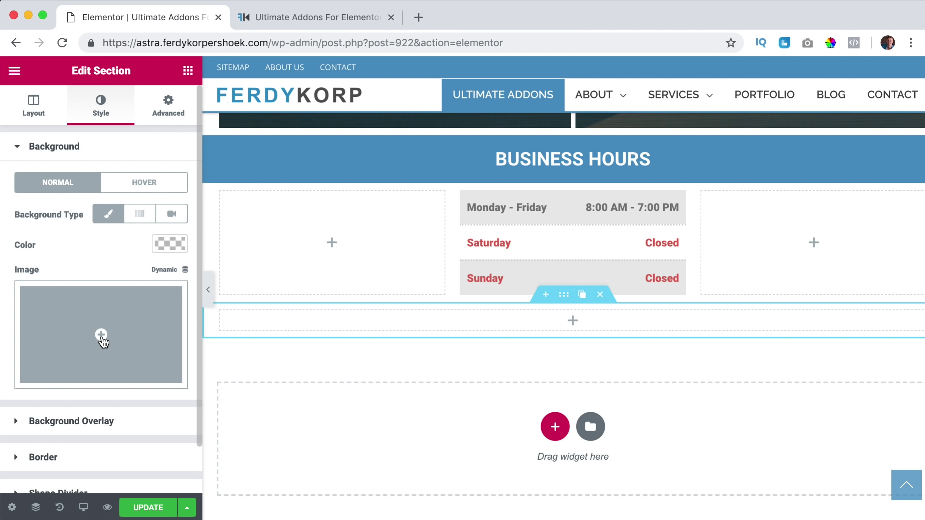
click(102, 337)
click(132, 241)
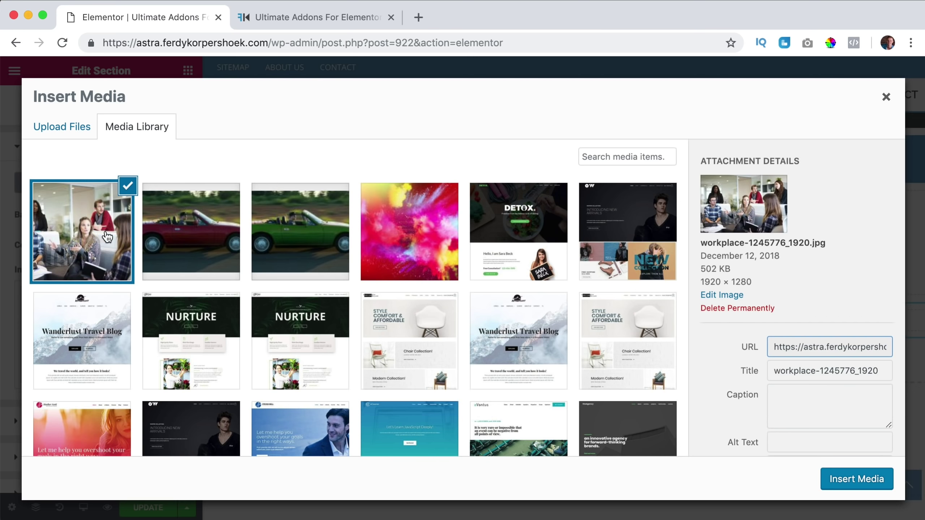
click(830, 477)
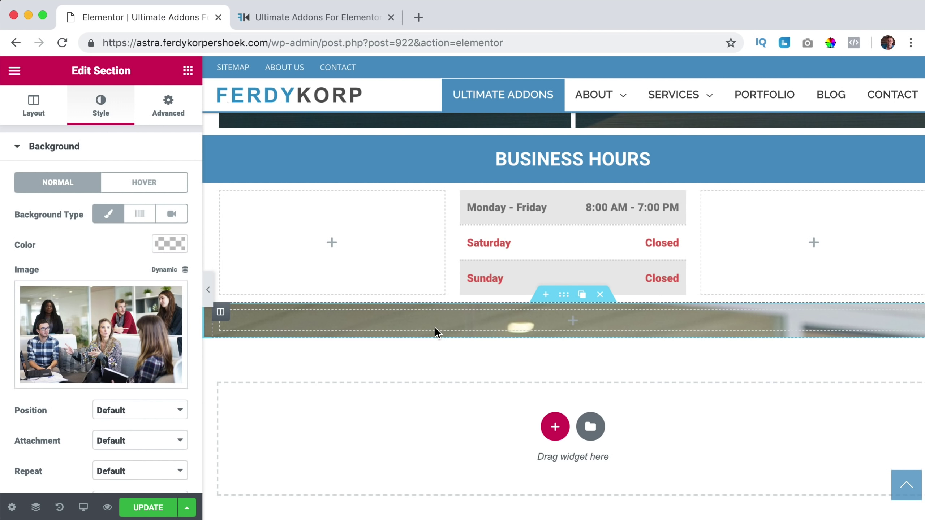
click(34, 109)
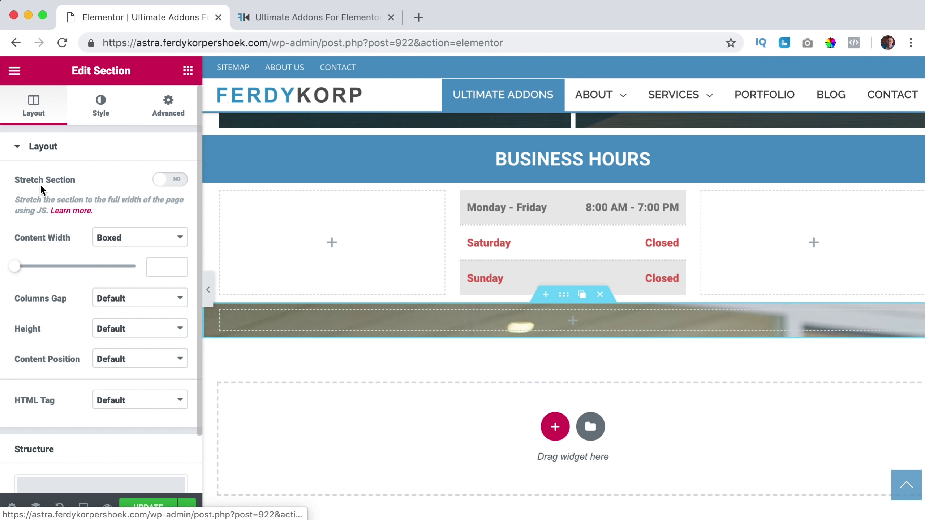
click(170, 180)
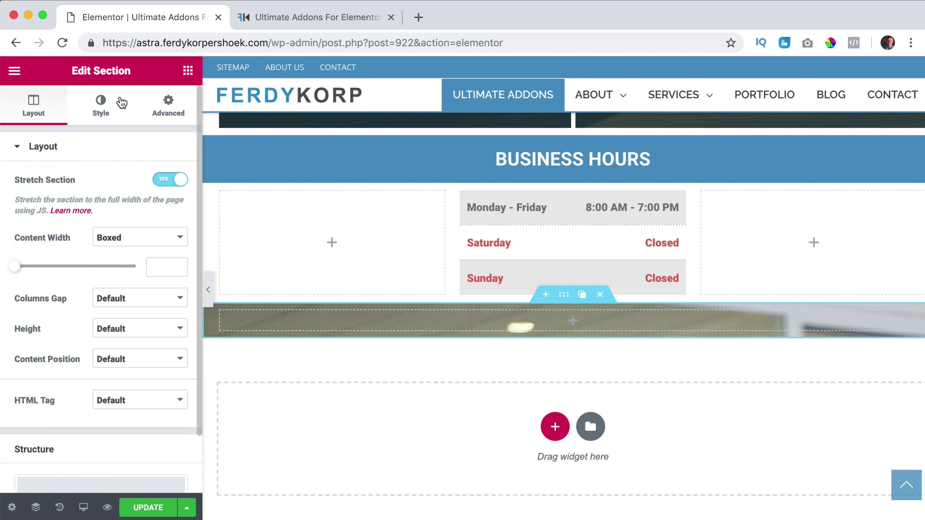
Step: Add a new section to the cover area and duplicate its column twice to make three columns
click(188, 70)
click(182, 160)
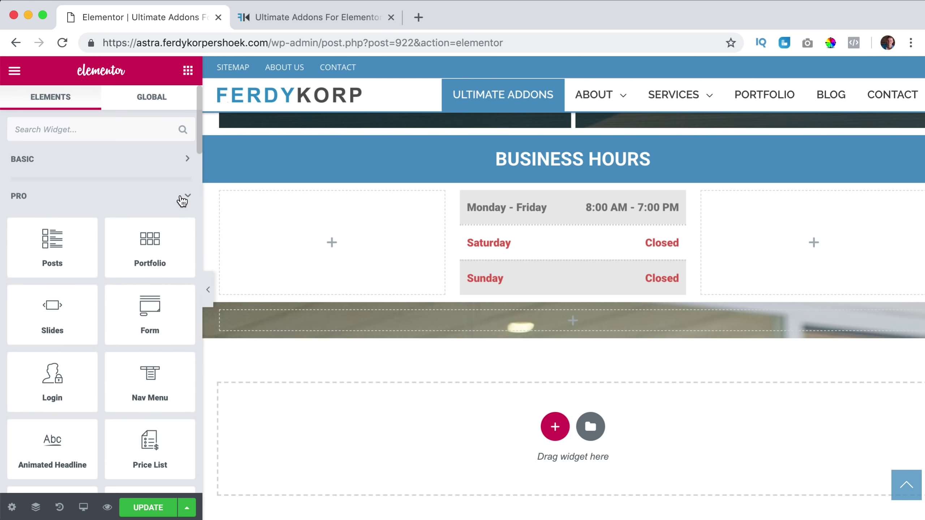
click(182, 200)
click(184, 235)
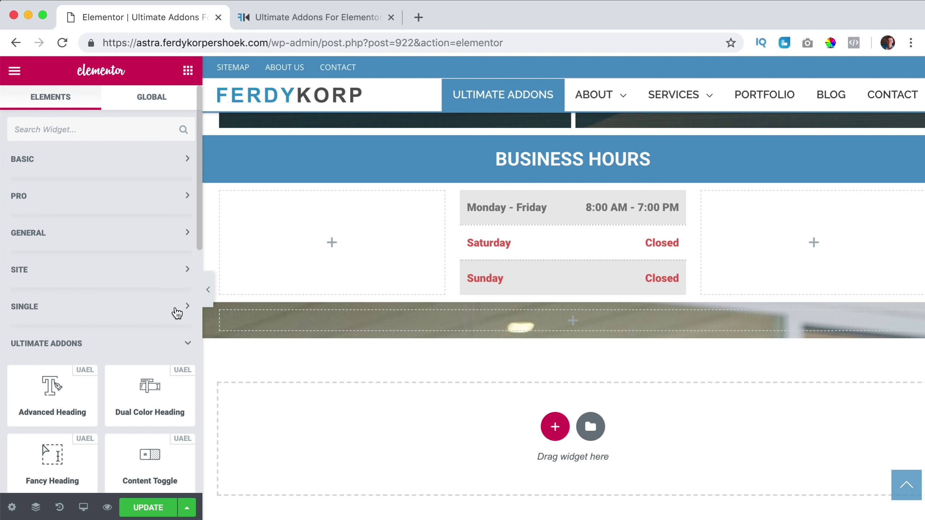
scroll(174, 323, down, 6)
drag(151, 293, 232, 318)
click(239, 312)
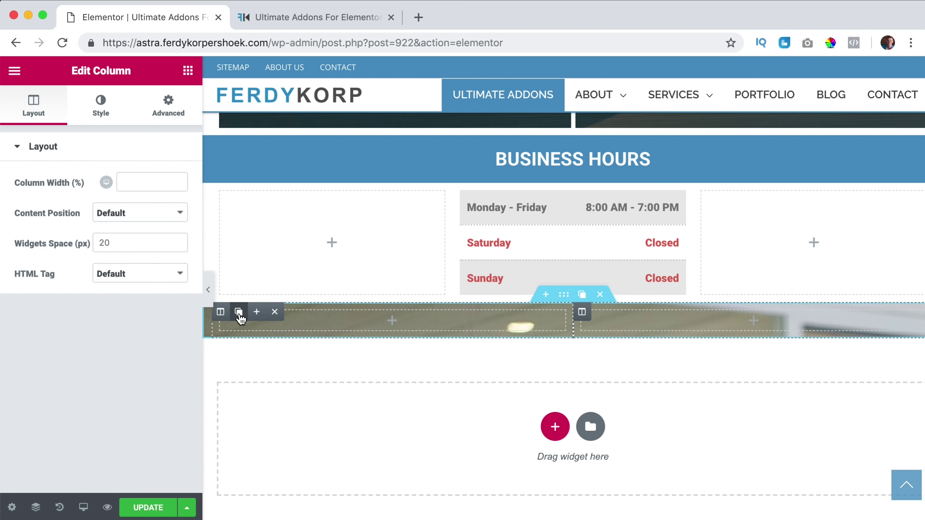
click(239, 312)
Step: Drop a Business Hours widget into the right column
click(188, 71)
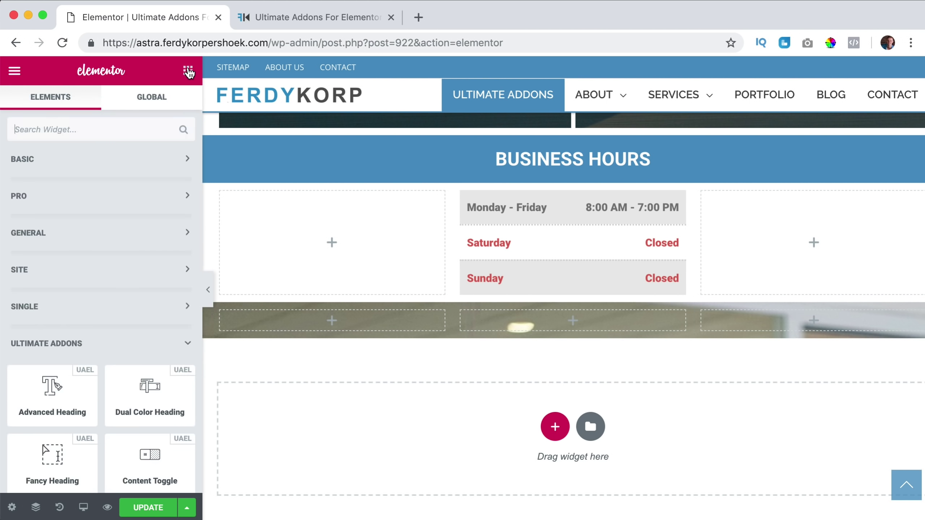
scroll(109, 255, down, 7)
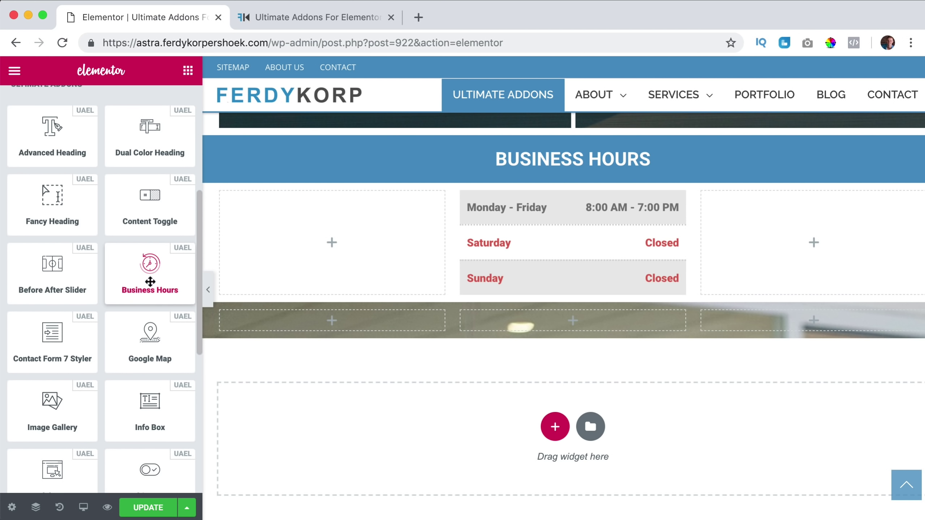
drag(150, 281, 774, 321)
scroll(765, 390, down, 4)
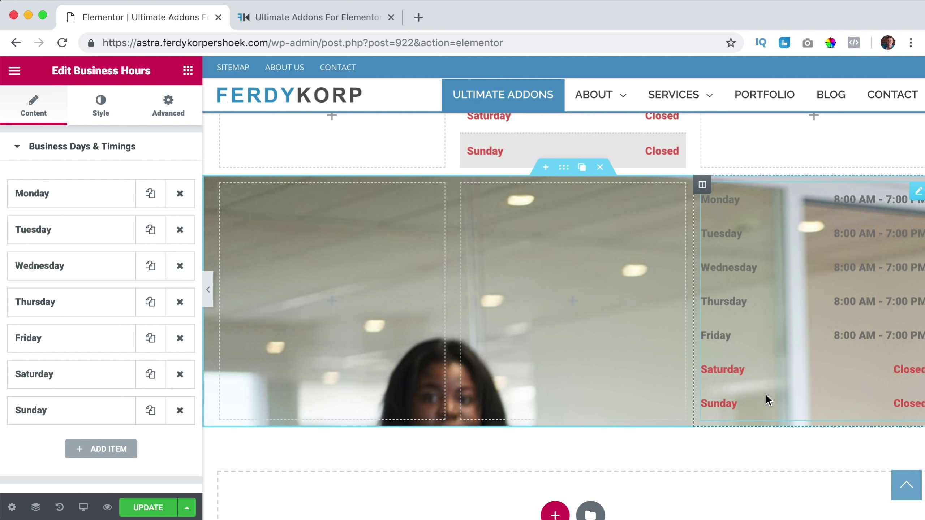
scroll(765, 394, right, 1)
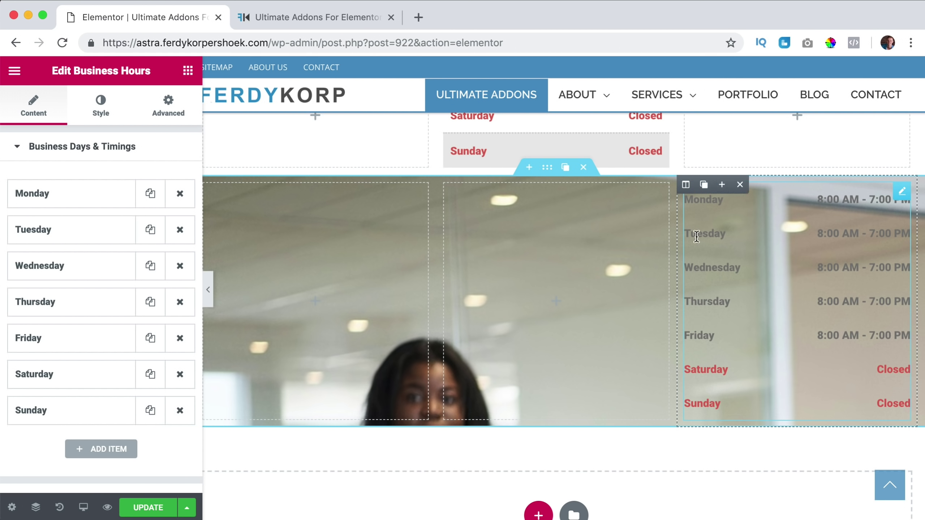
Step: Give the hours column a classic black background with lowered alpha
click(685, 185)
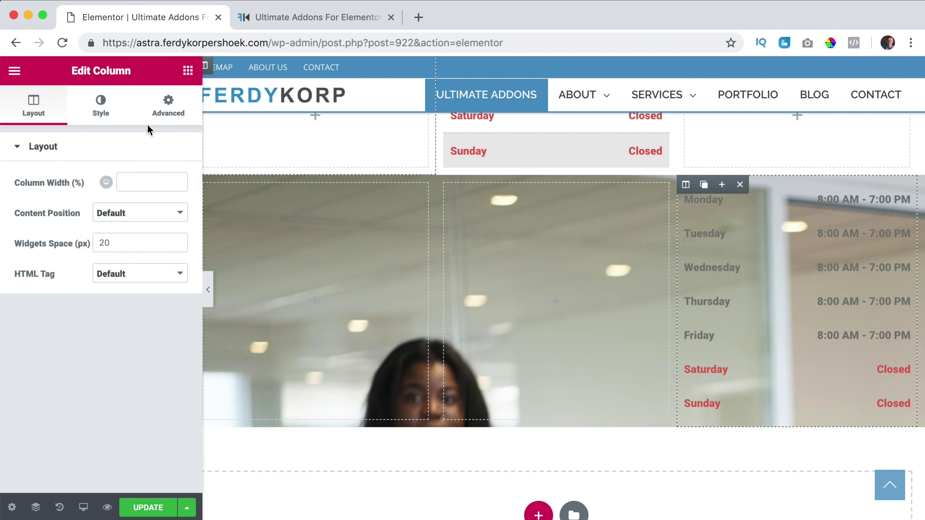
click(101, 110)
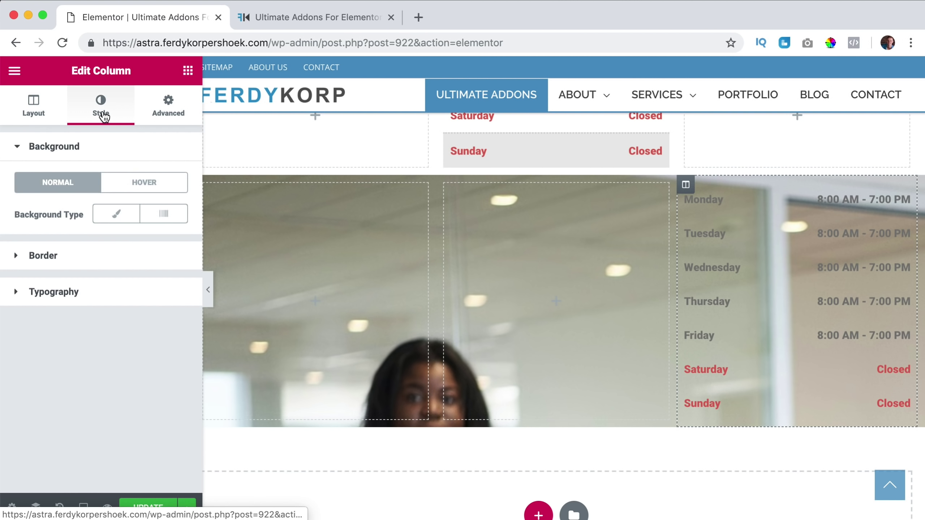
click(109, 216)
click(170, 245)
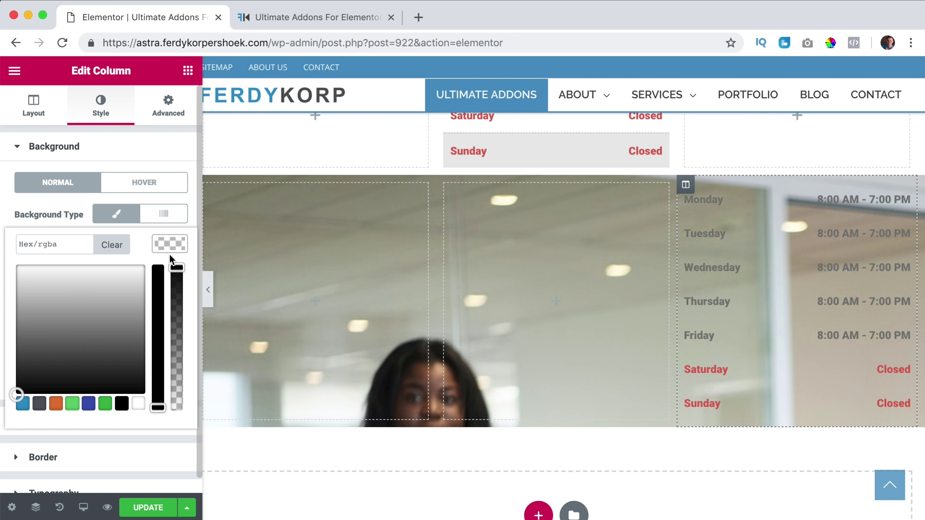
click(122, 404)
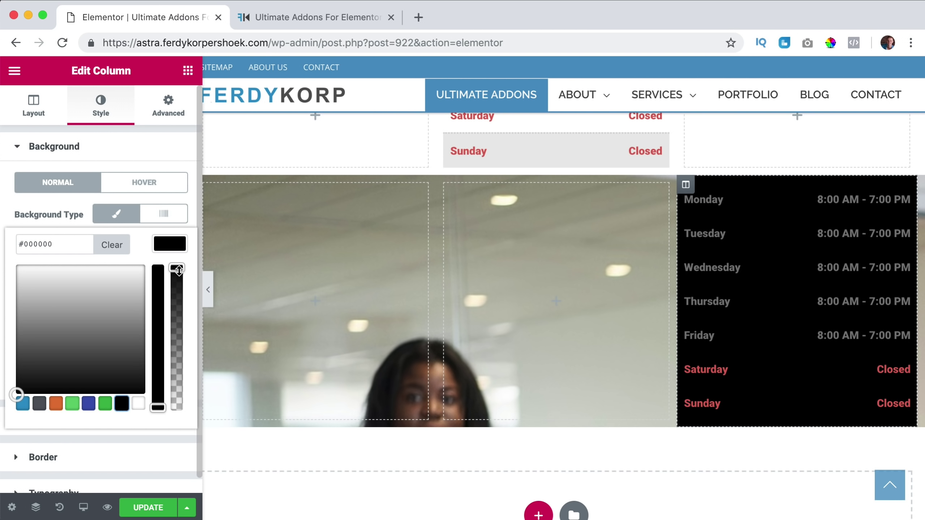
drag(178, 269, 167, 349)
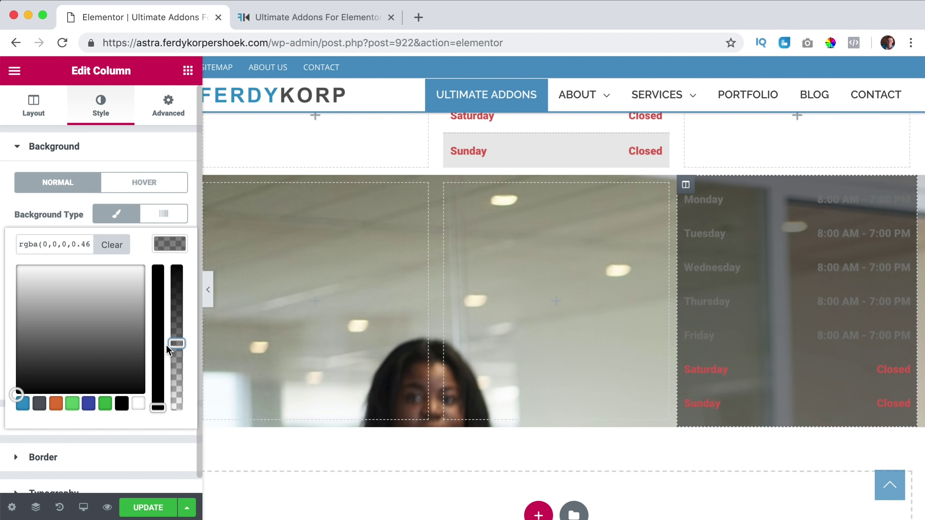
click(166, 247)
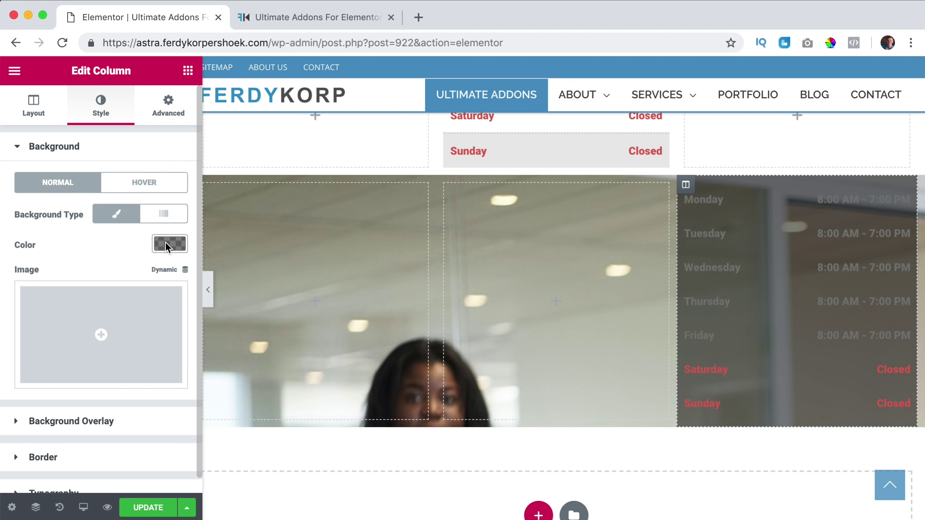
Step: Round the column's corners to 20 px
scroll(107, 288, down, 1)
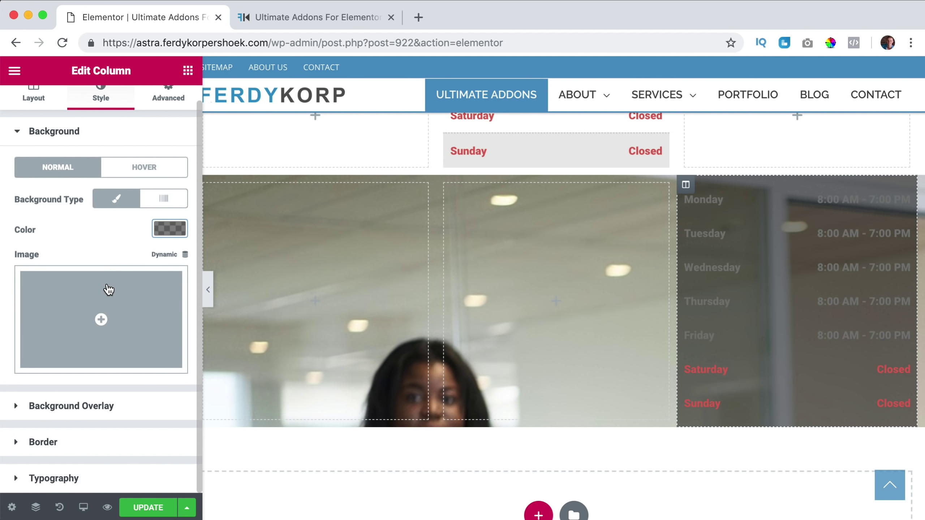
click(48, 433)
click(30, 331)
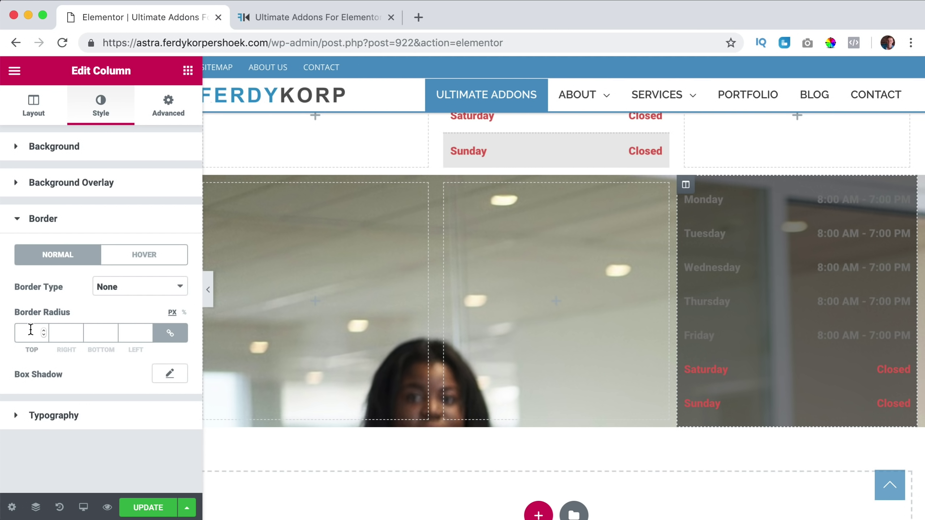
key(BackSpace)
text(10)
key(Up)
key(Up)
key(Up)
key(Up)
Step: Set the column padding to 20 px on all sides, with no margin
click(158, 109)
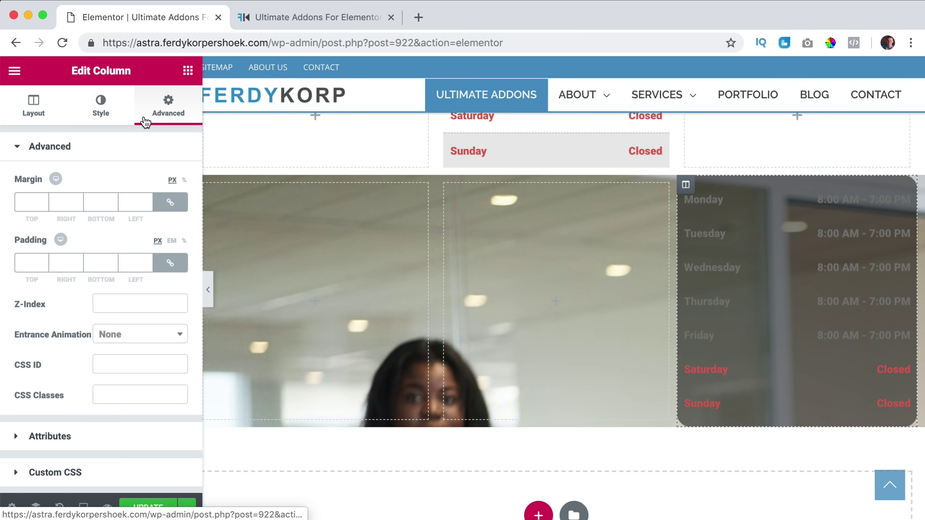
click(34, 202)
text(10)
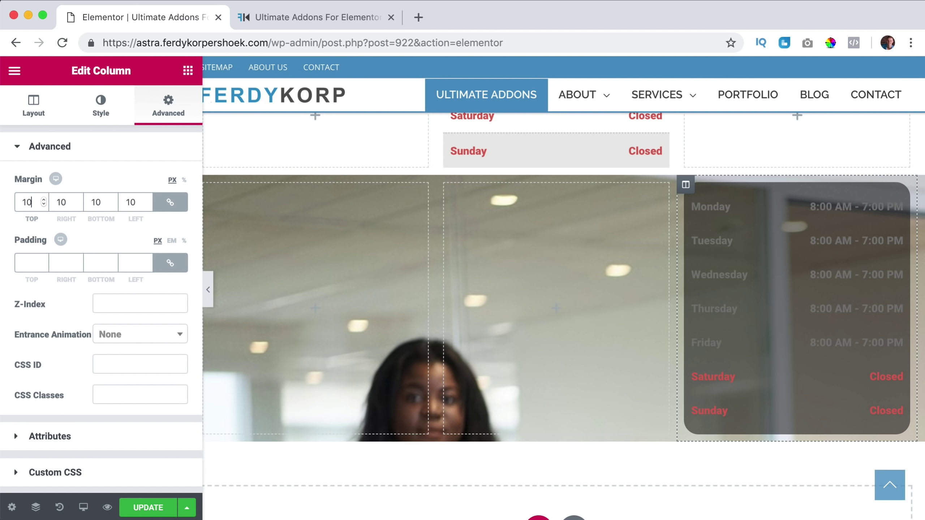
key(BackSpace)
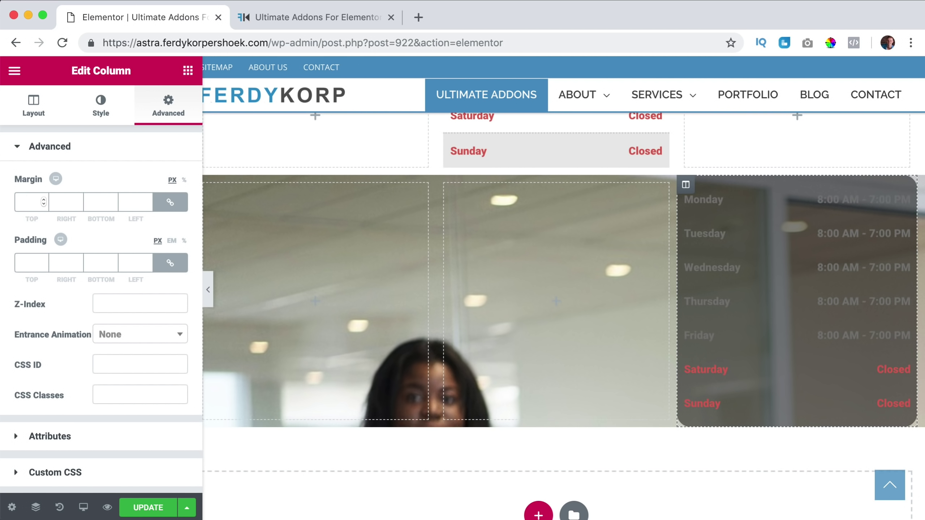
click(29, 262)
text(10)
key(BackSpace)
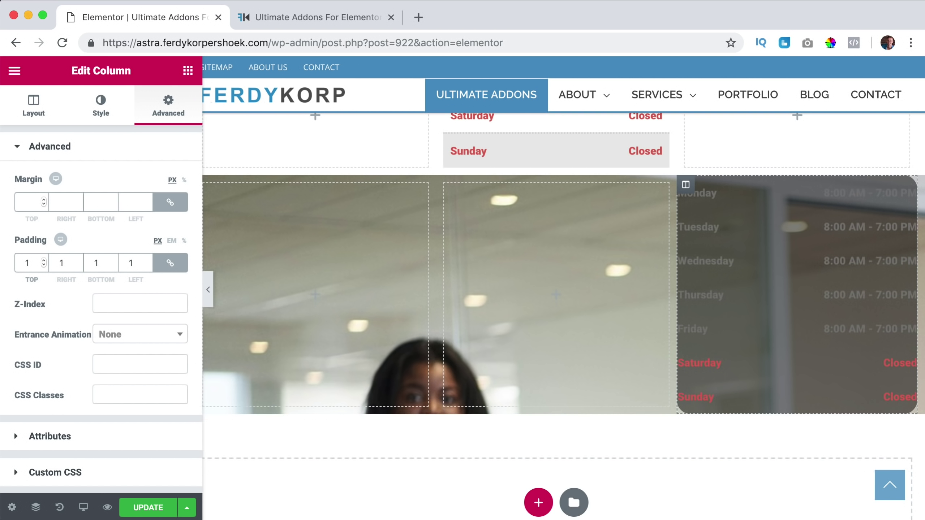
key(BackSpace)
text(20)
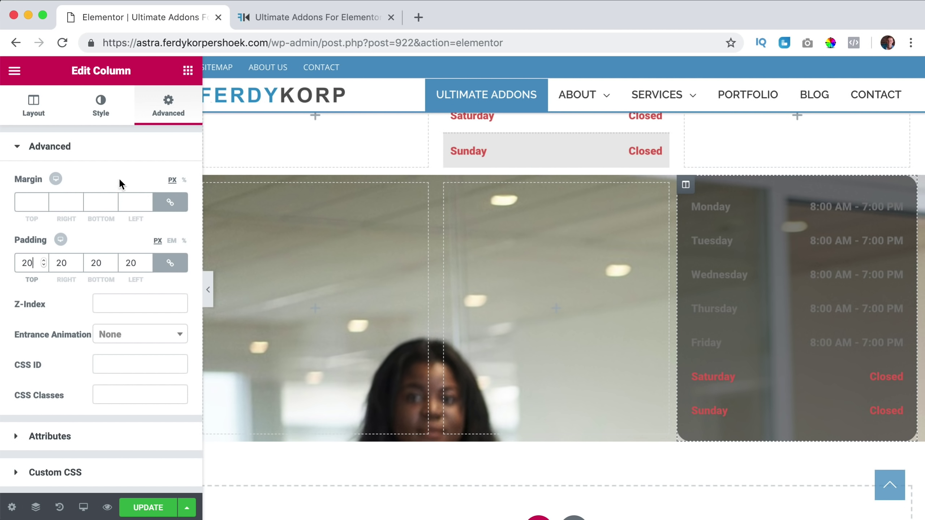
Step: Turn on striped rows in the Business Hours widget with mostly transparent black odd rows
click(794, 247)
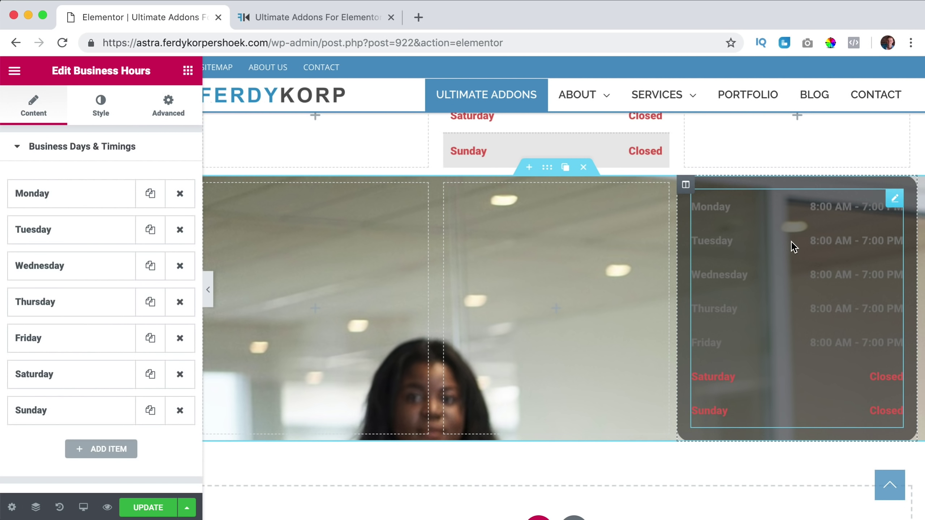
click(111, 107)
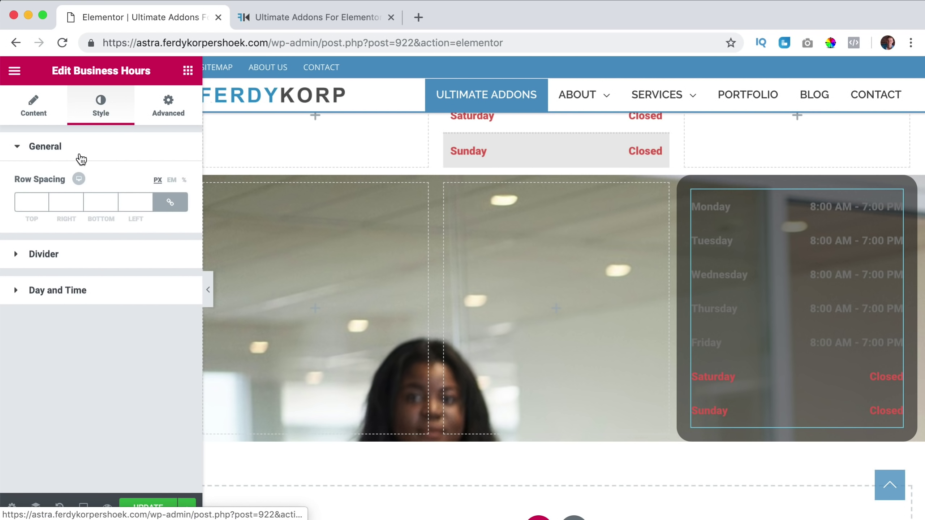
click(42, 290)
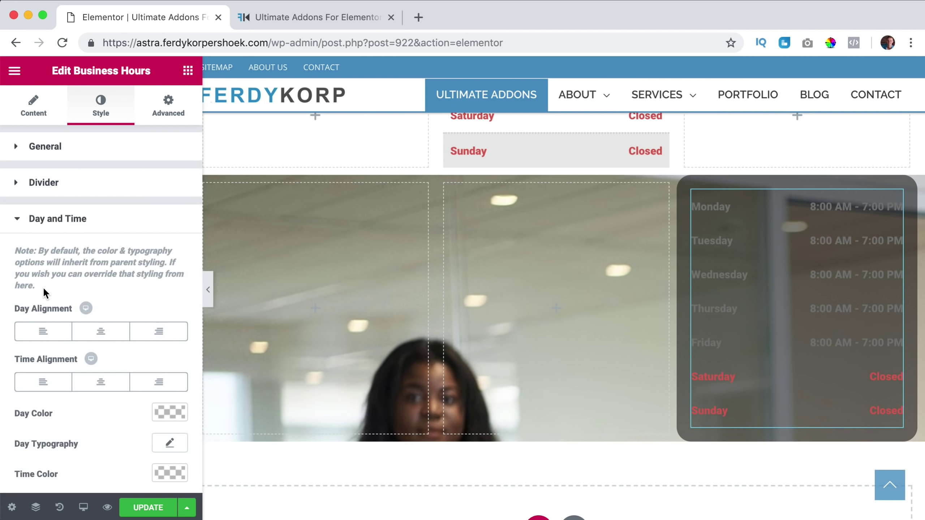
scroll(144, 254, down, 1)
scroll(144, 254, down, 2)
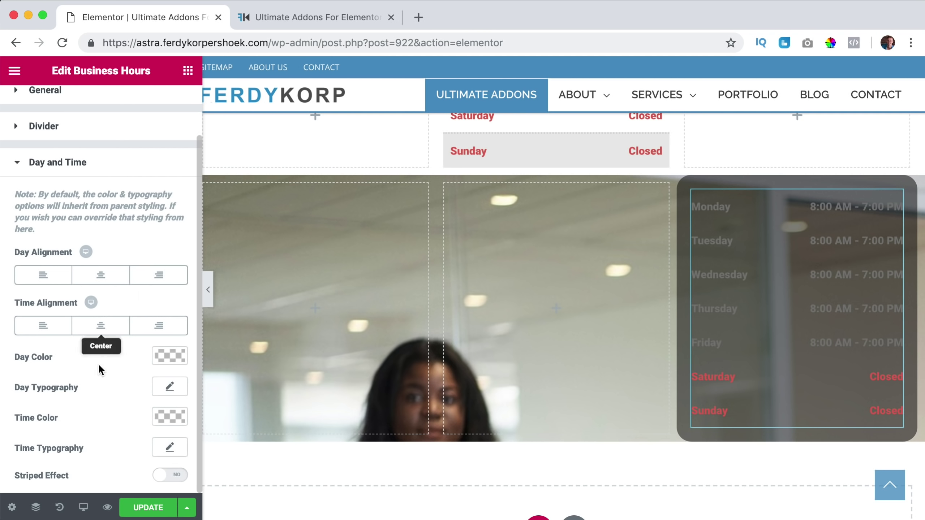
click(171, 475)
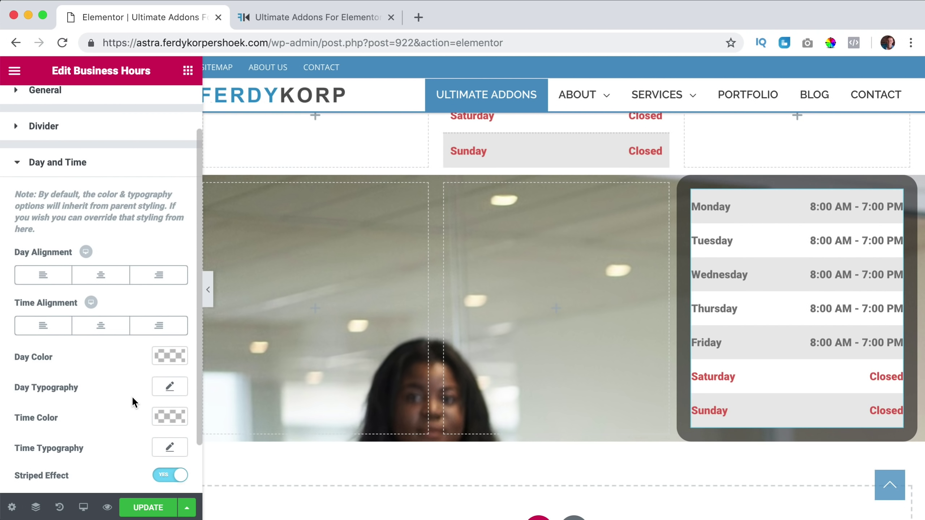
scroll(132, 400, down, 2)
click(174, 439)
scroll(108, 397, down, 4)
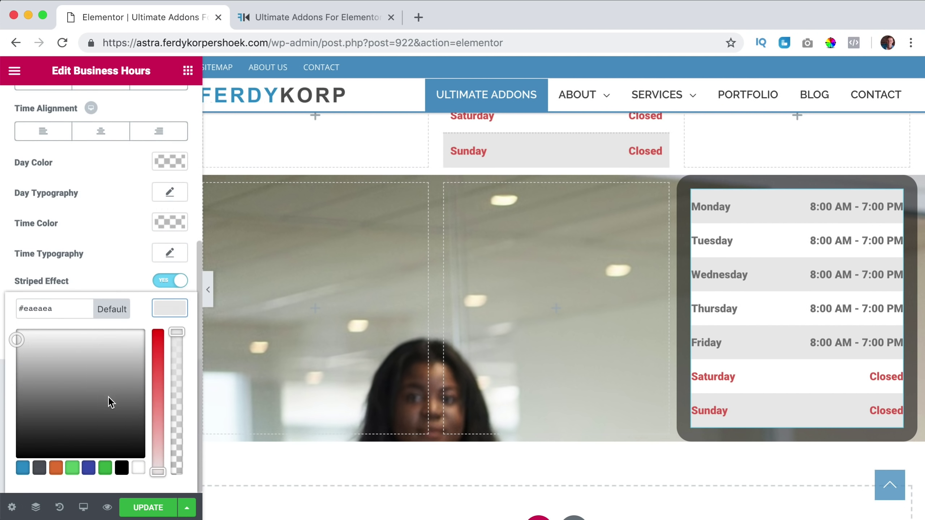
click(122, 468)
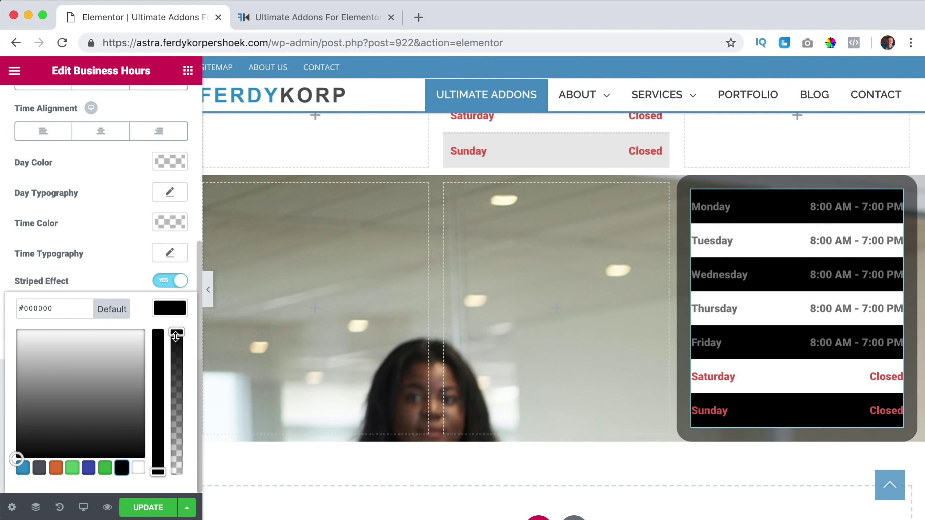
drag(176, 336, 168, 453)
click(167, 309)
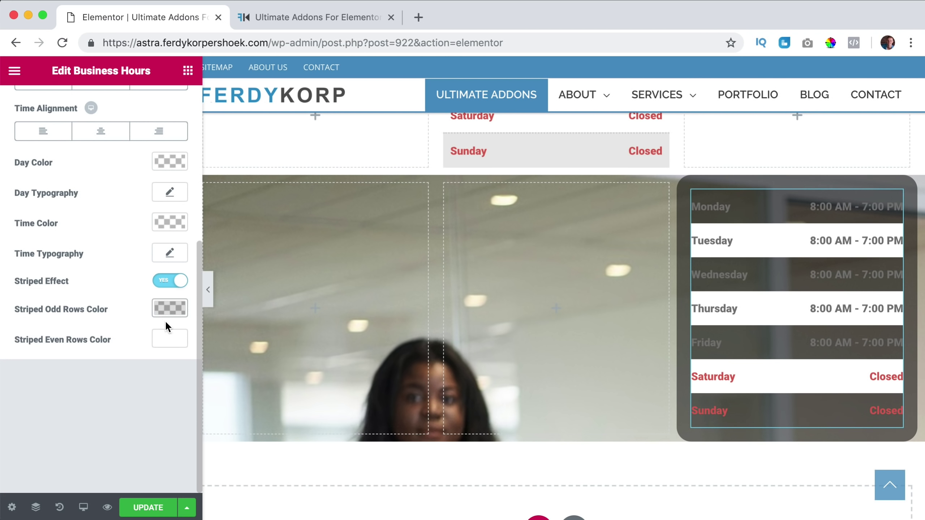
Step: Give the even rows the same translucent black colour as the odd rows
click(165, 341)
scroll(103, 434, down, 2)
click(122, 469)
drag(37, 387, 16, 425)
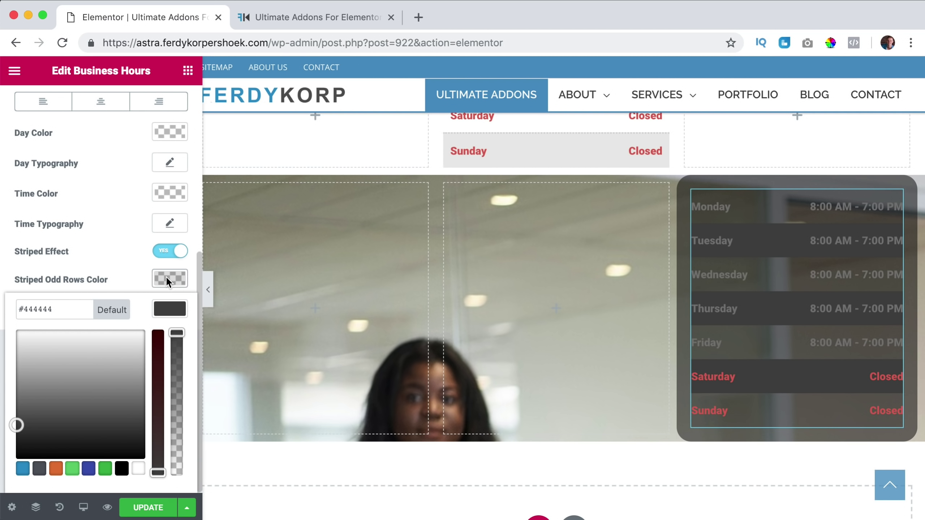
click(165, 279)
triple_click(80, 279)
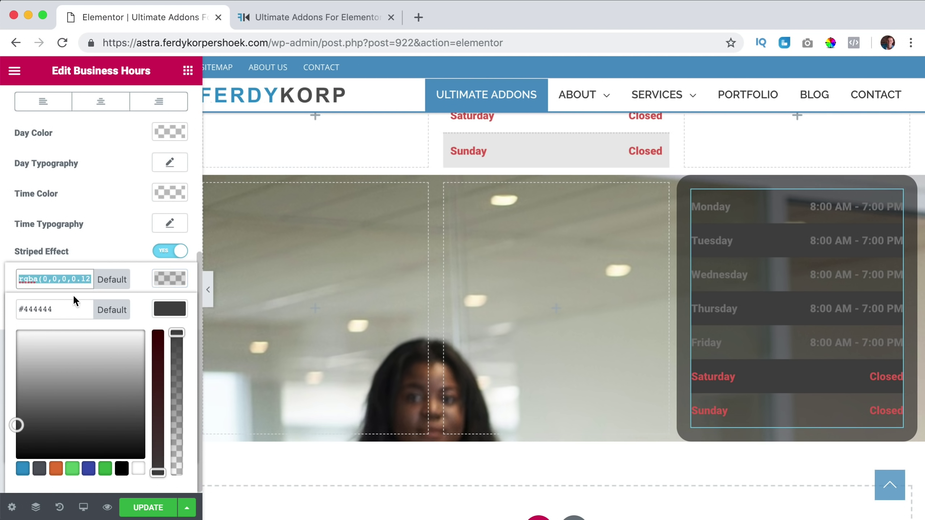
key(ctrl+c)
triple_click(71, 309)
key(ctrl+v)
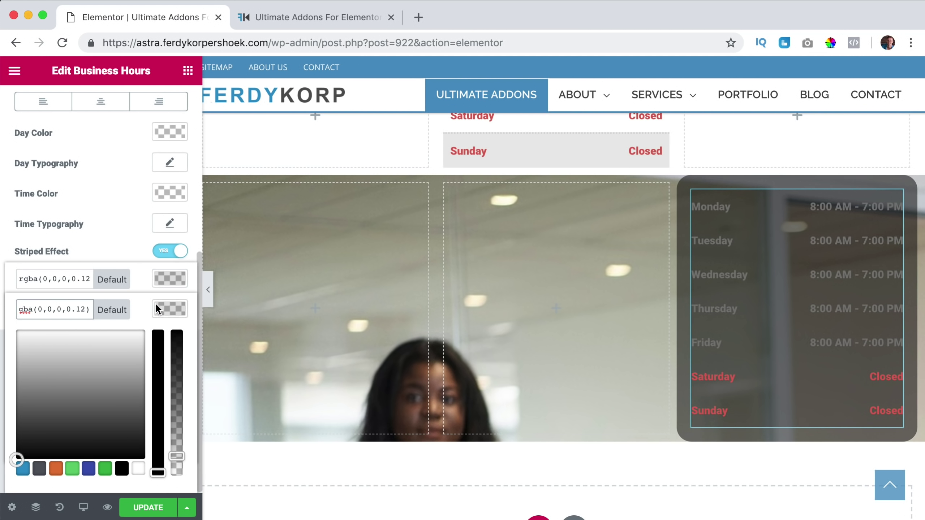
click(159, 309)
click(170, 279)
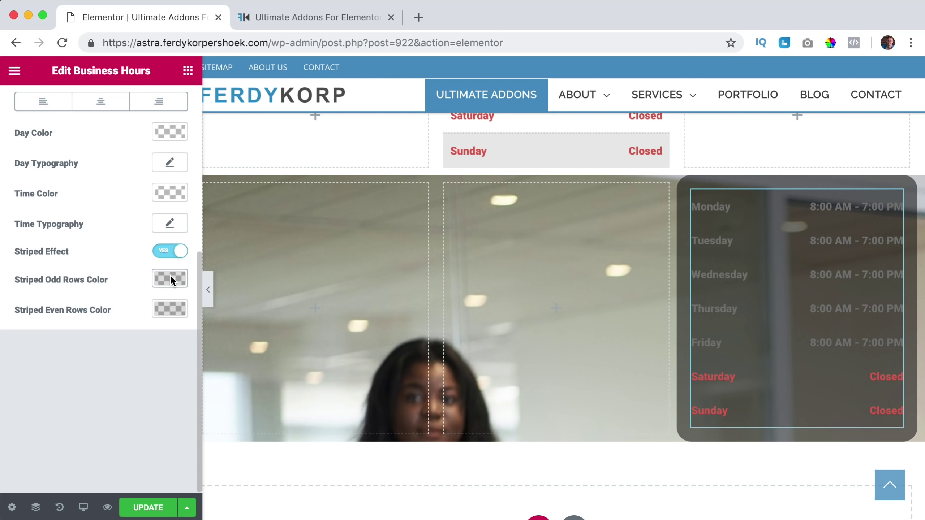
click(169, 308)
drag(20, 446, 20, 418)
click(169, 308)
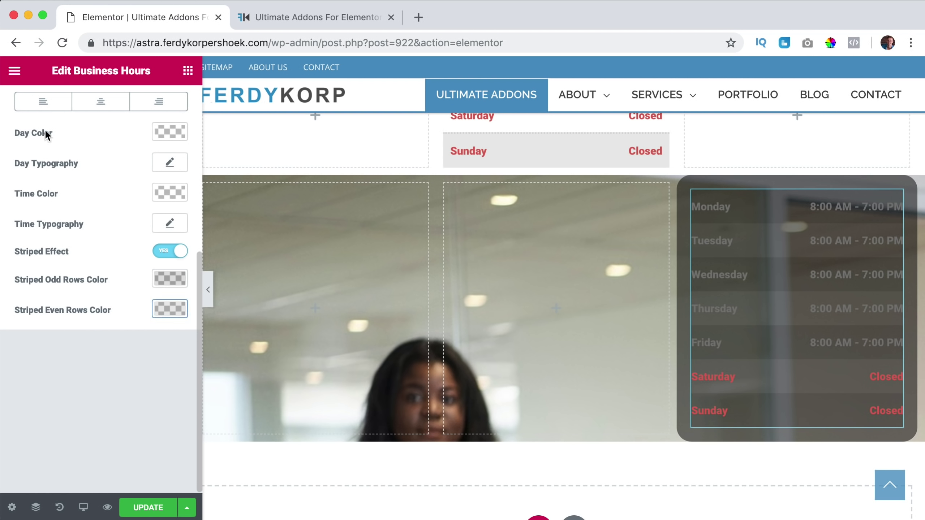
Step: Set both Day Color and Time Color to white
click(169, 130)
click(137, 291)
scroll(134, 289, up, 5)
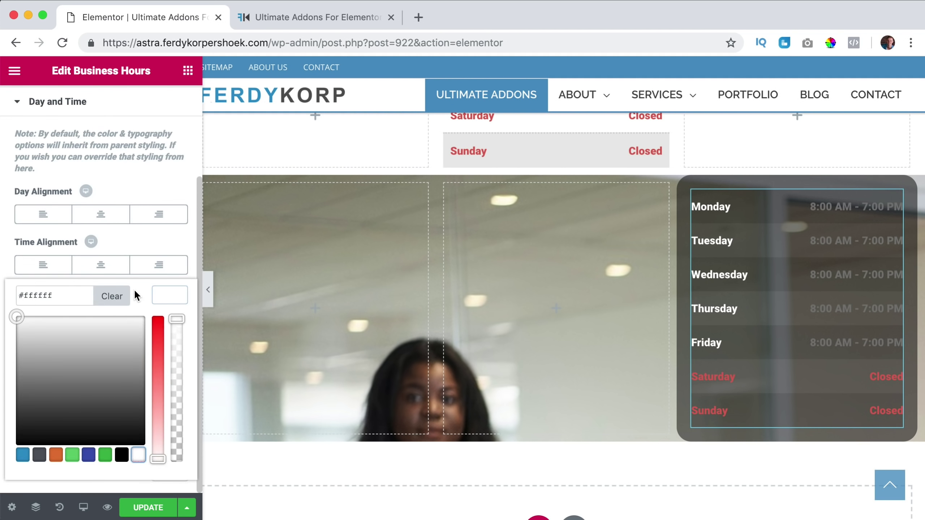
click(171, 290)
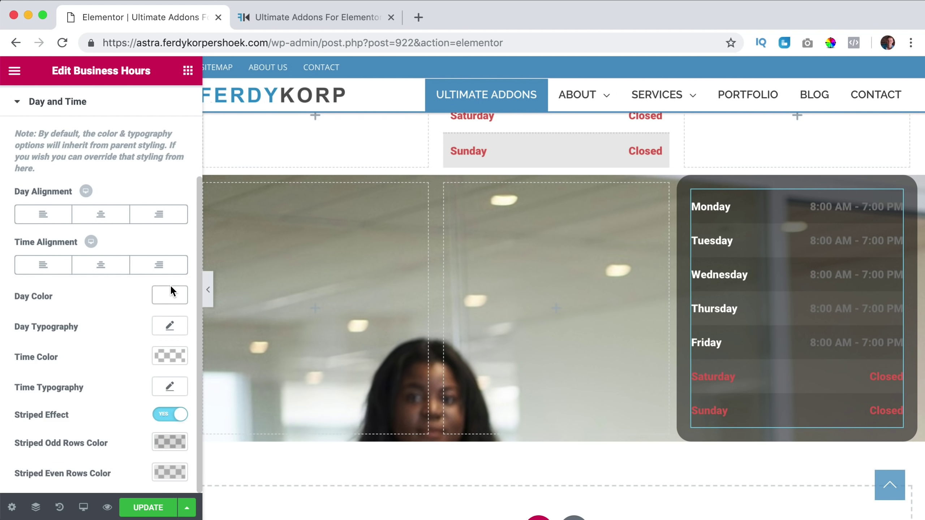
click(162, 355)
scroll(121, 375, down, 2)
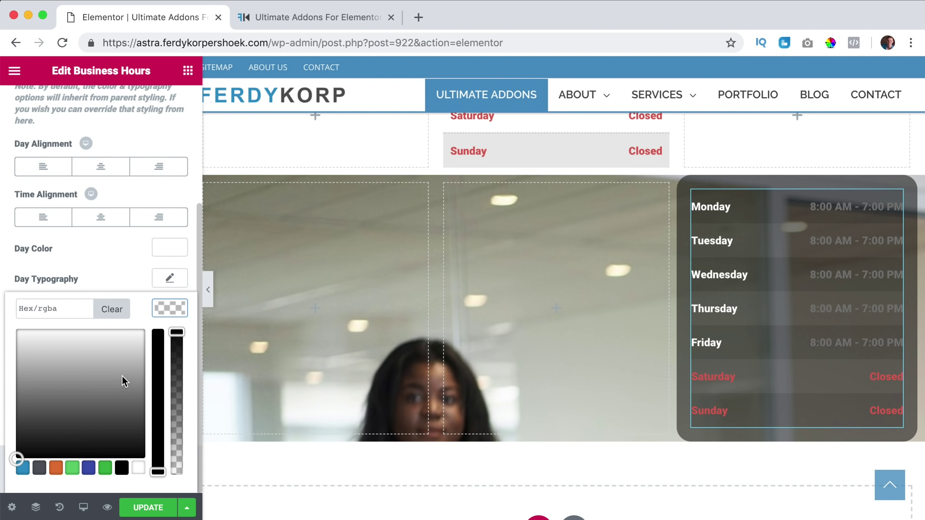
click(138, 467)
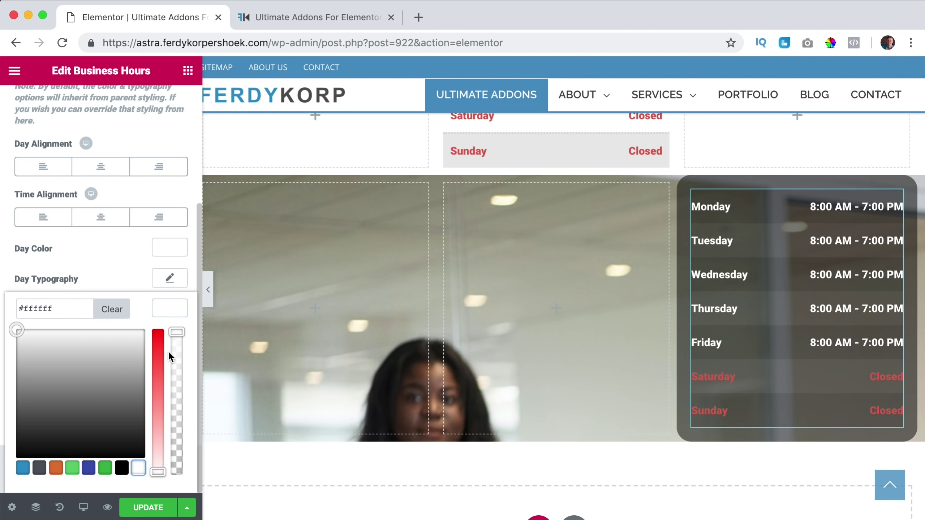
click(173, 308)
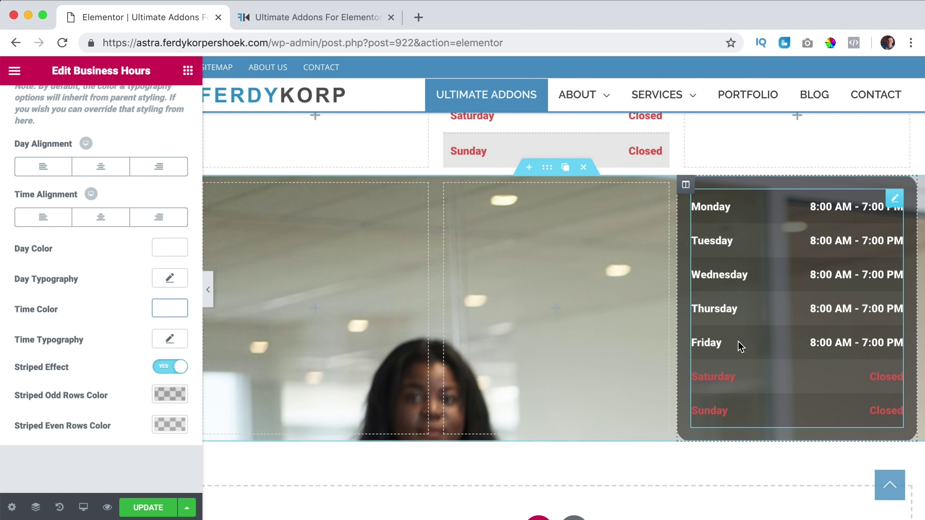
scroll(99, 182, up, 5)
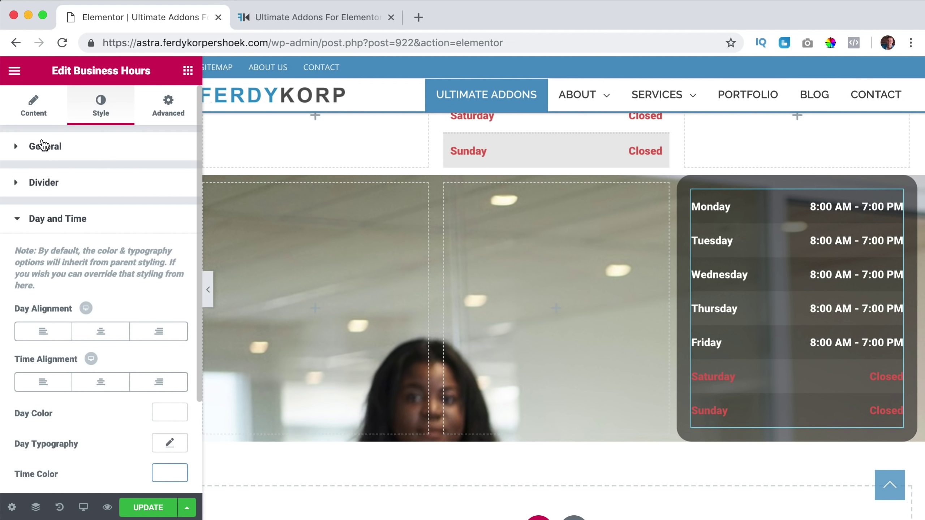
Step: Colour Saturday's day name and Closed text light green
click(34, 112)
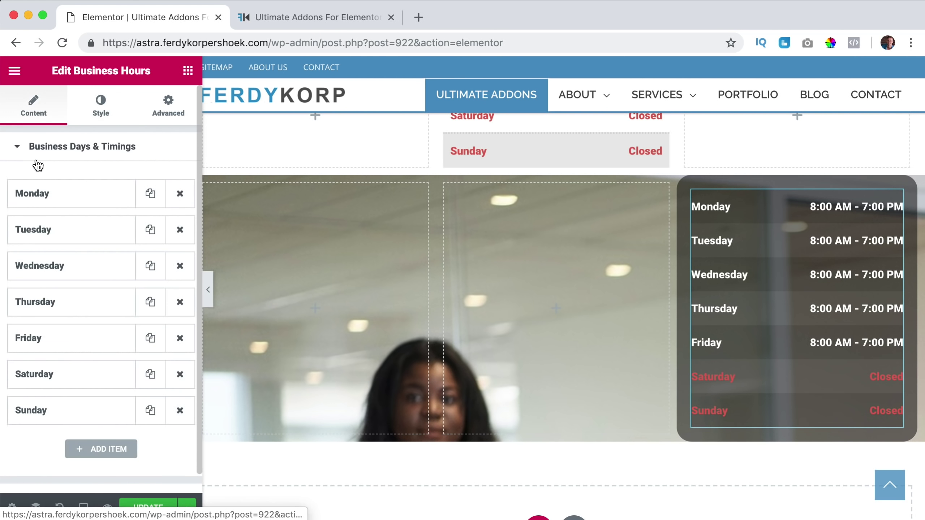
click(71, 374)
scroll(71, 374, down, 5)
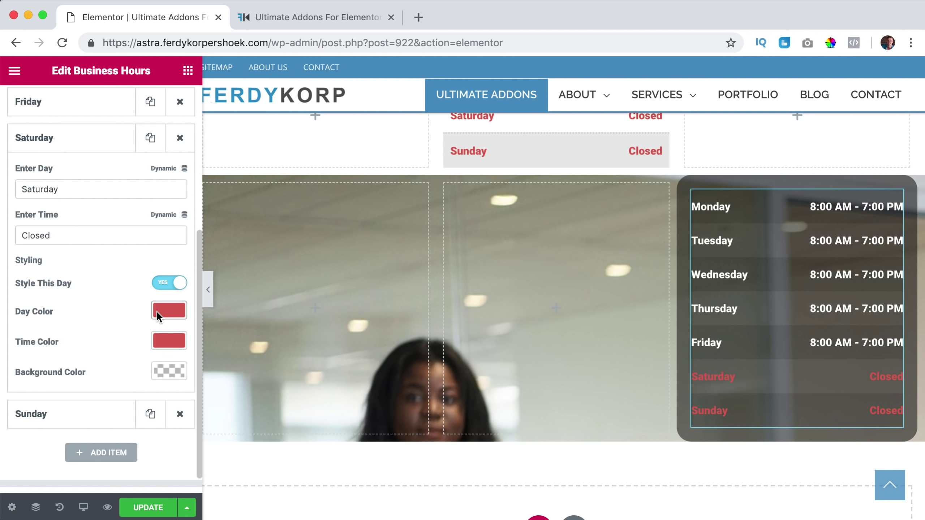
click(156, 309)
scroll(107, 389, down, 1)
click(70, 446)
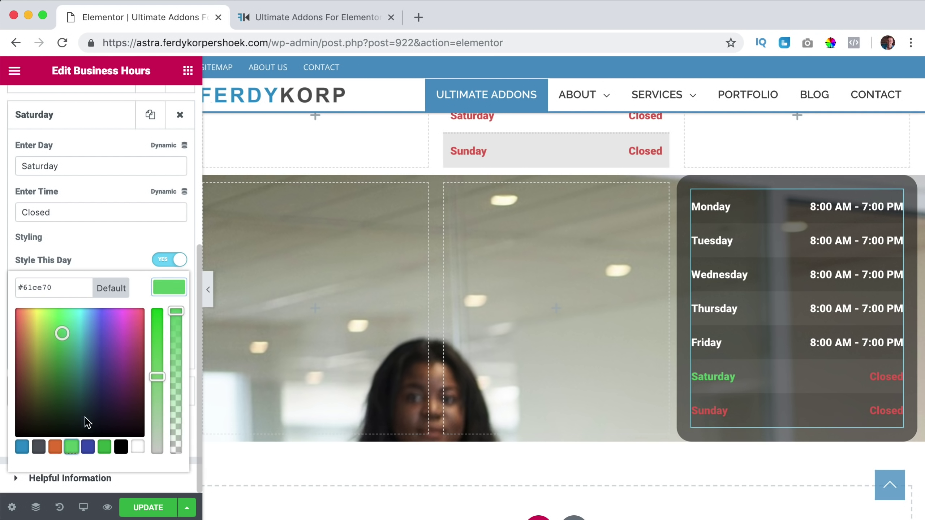
click(161, 285)
click(170, 317)
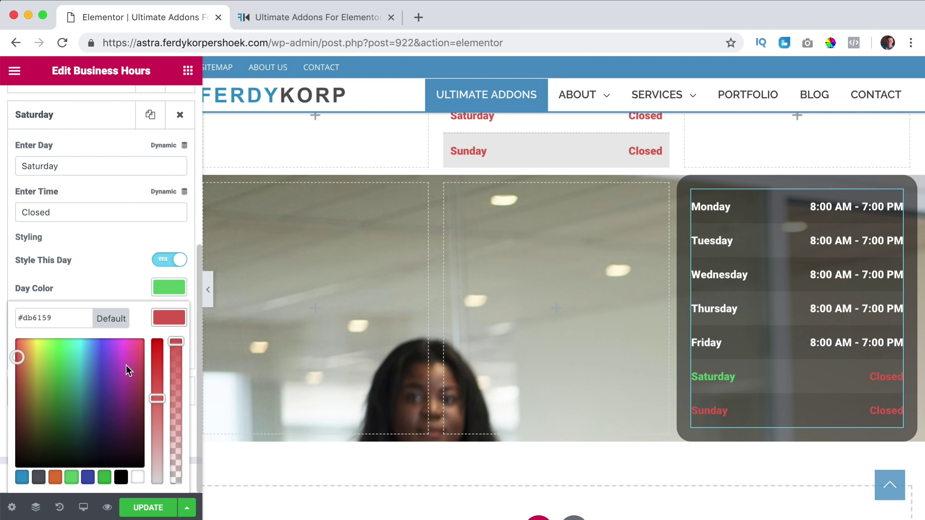
click(71, 477)
click(168, 316)
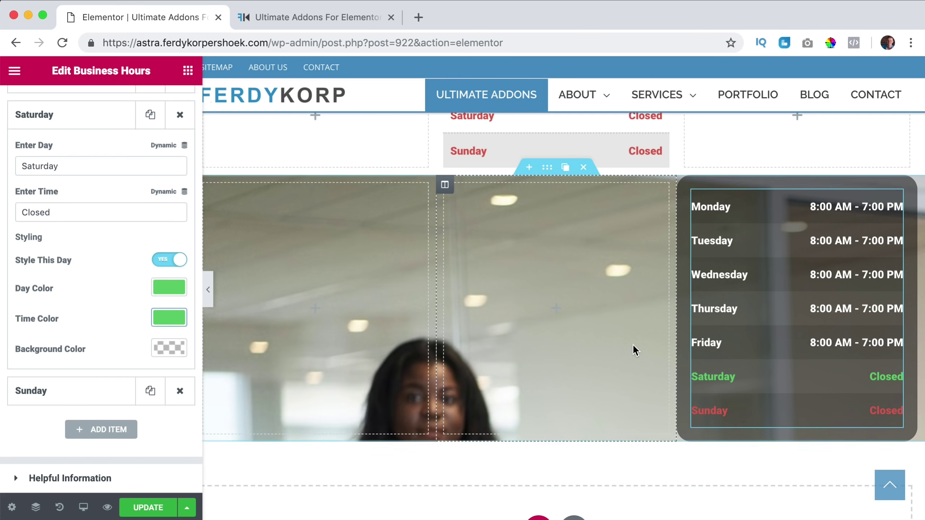
Step: Colour Sunday's day name and Closed text light green
click(56, 390)
click(169, 323)
scroll(114, 376, down, 1)
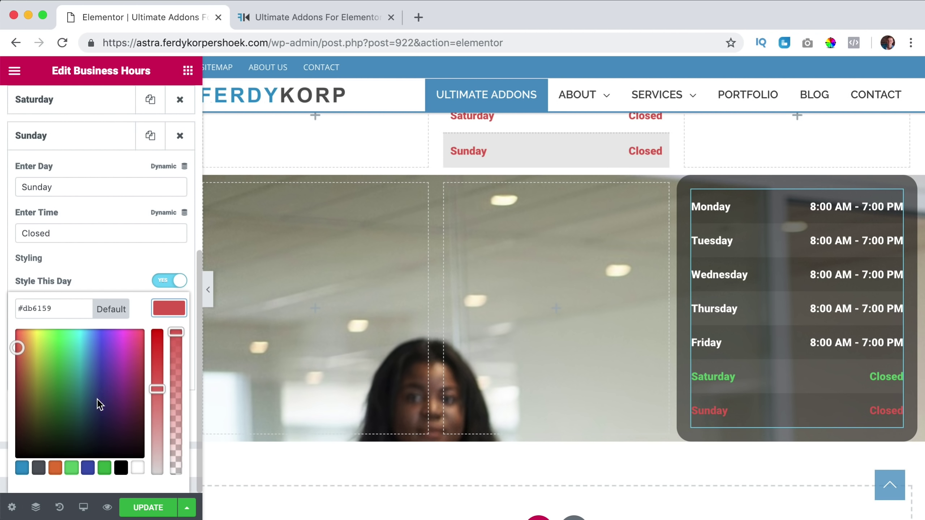
click(72, 474)
click(170, 311)
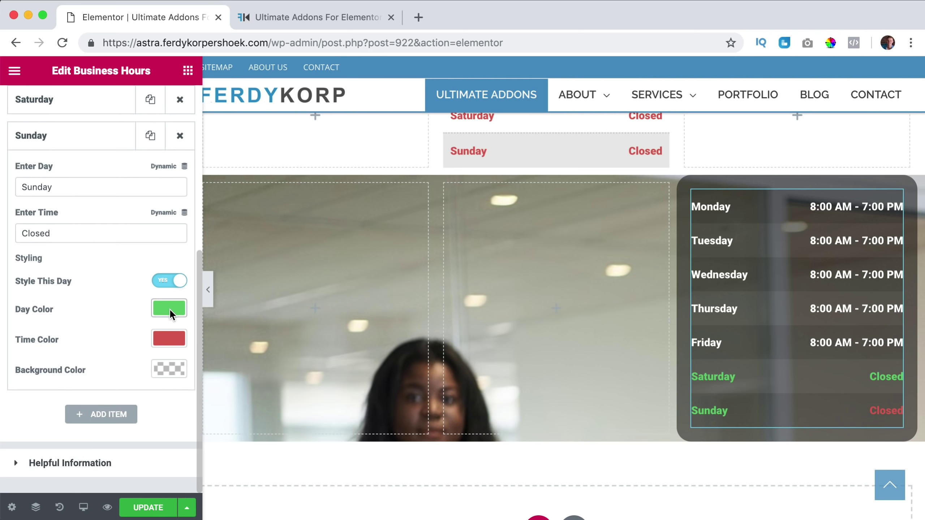
click(168, 339)
click(72, 477)
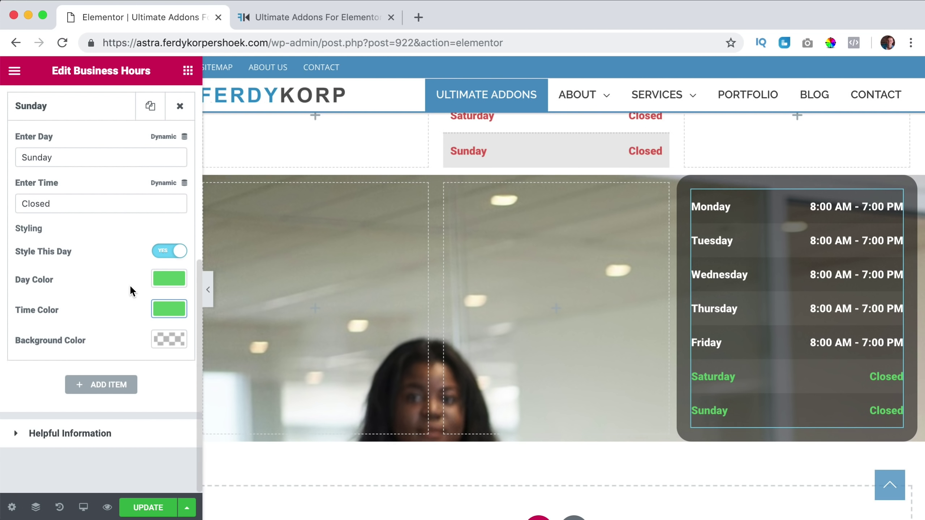
Step: Unlink the column margins and set top and bottom to 50 px
scroll(867, 309, up, 3)
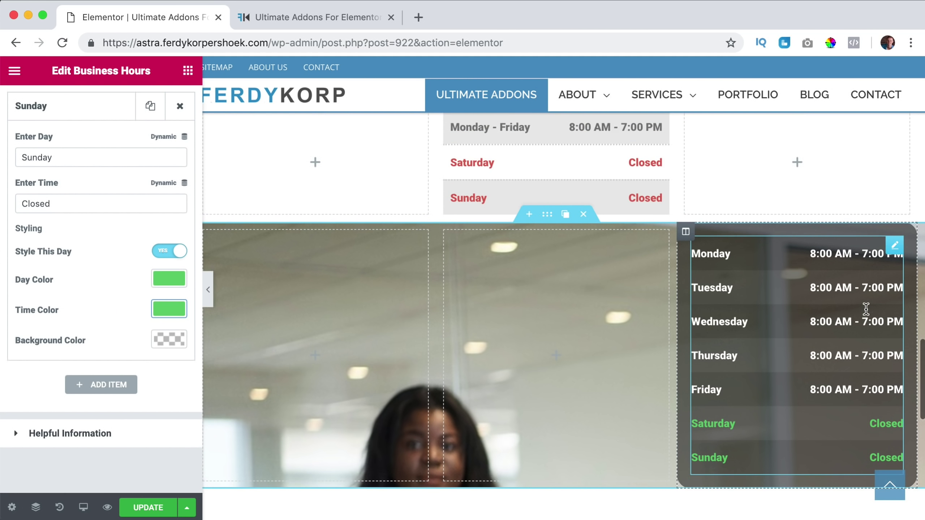
scroll(866, 309, down, 2)
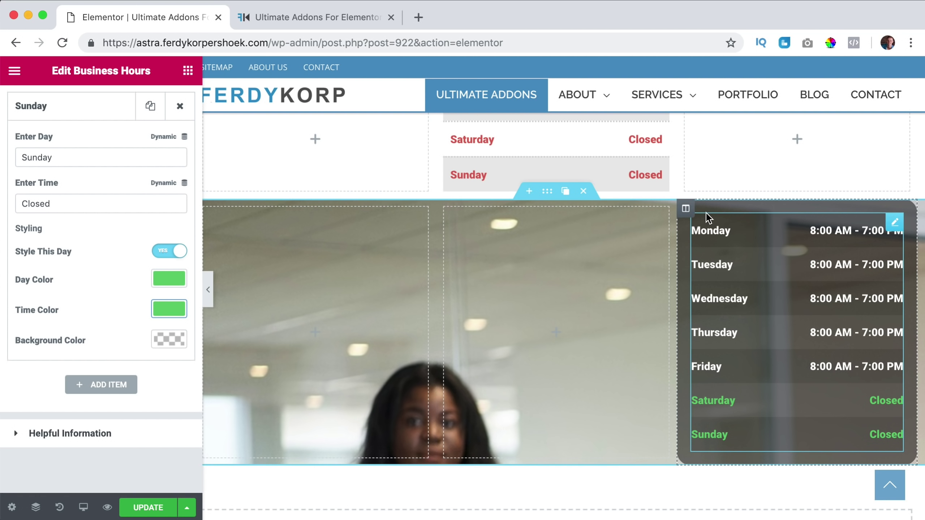
click(686, 209)
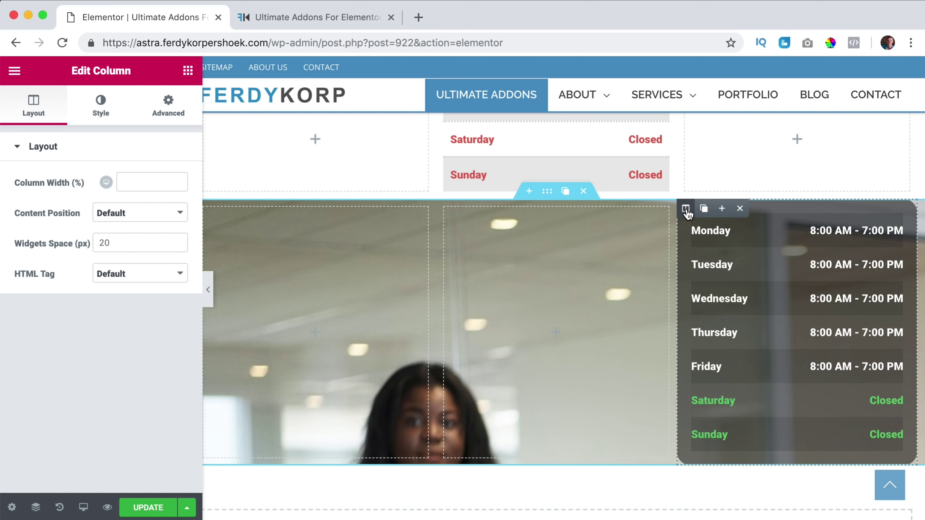
click(167, 110)
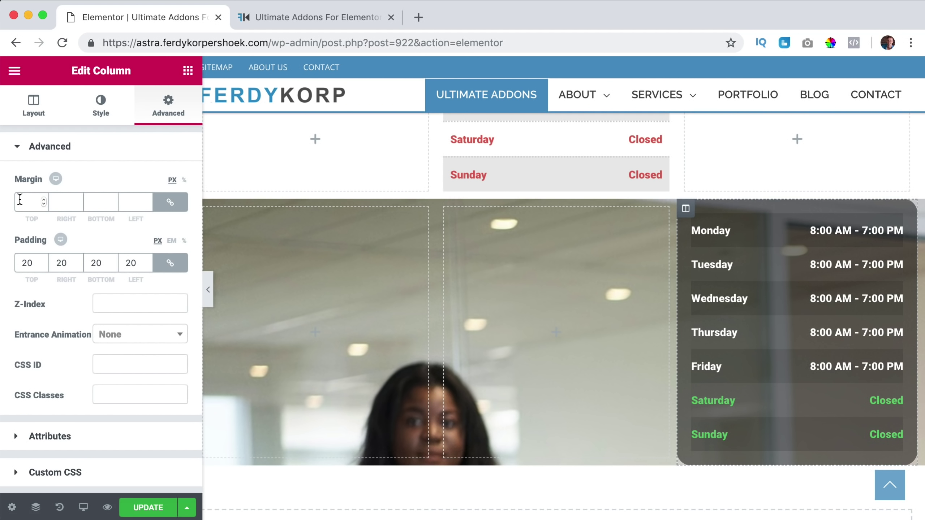
click(170, 202)
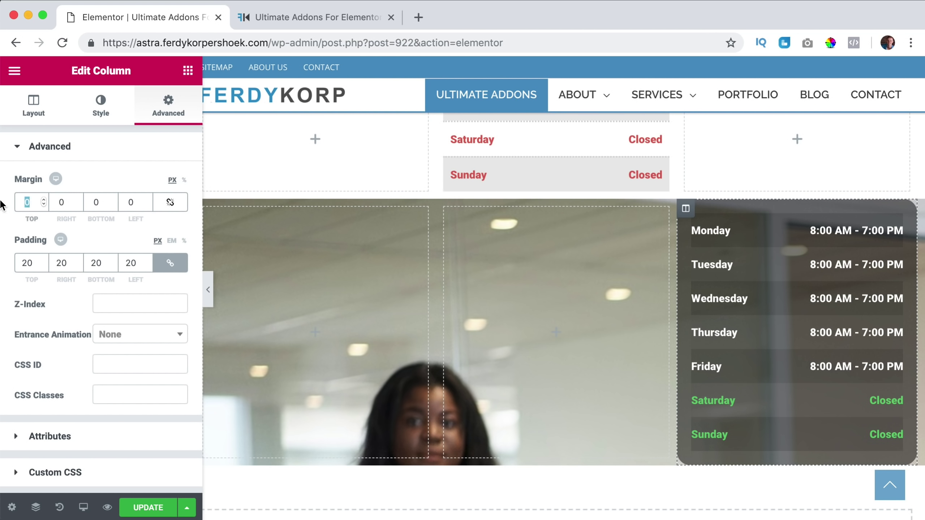
text(50)
key(Tab)
key(Tab)
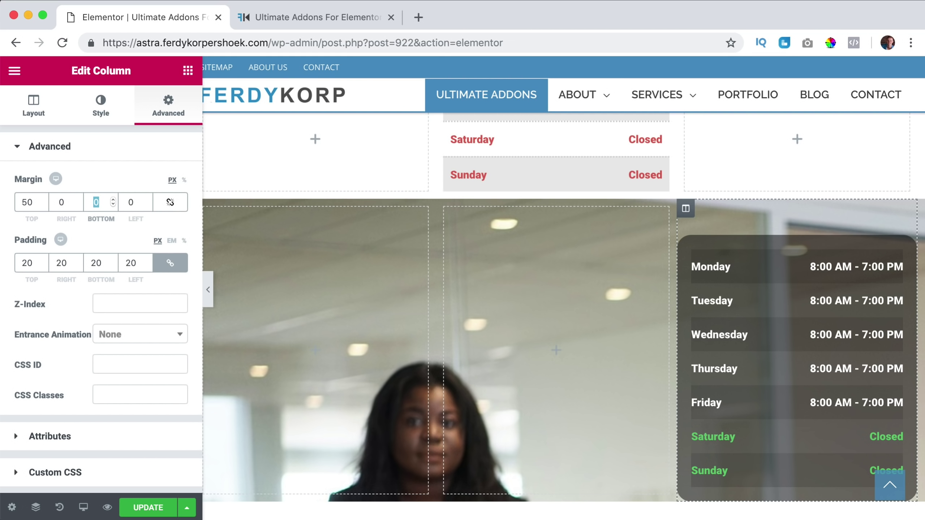
text(50)
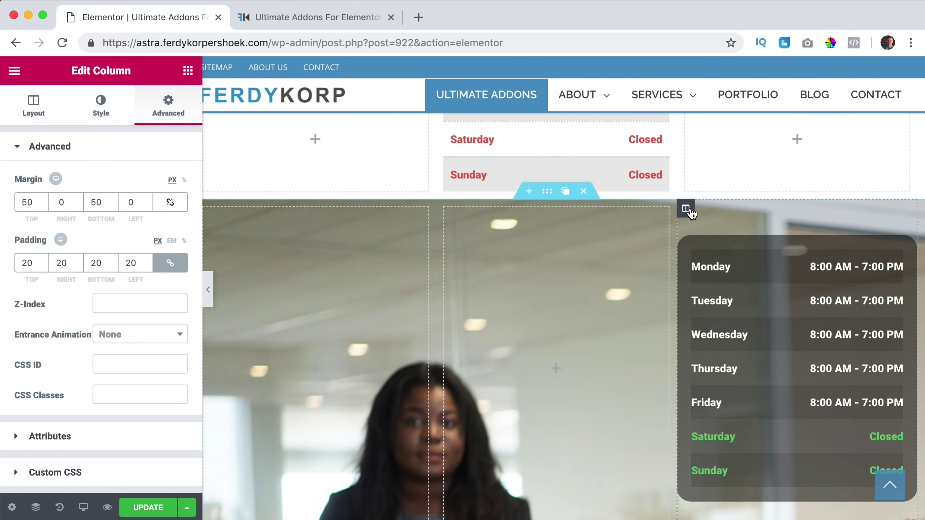
Step: Move the hours column to the middle slot and resize it to 33.333% width
drag(686, 208, 433, 225)
drag(205, 209, 459, 234)
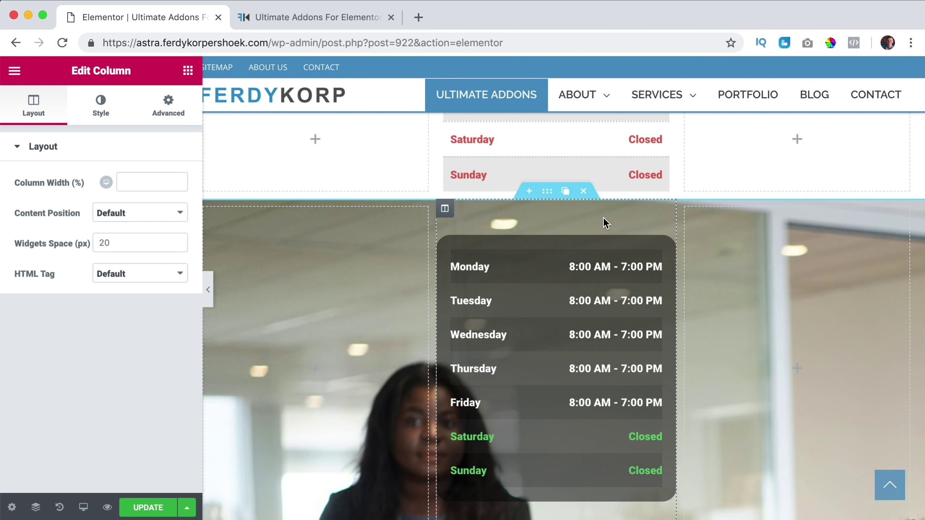
drag(679, 226, 807, 228)
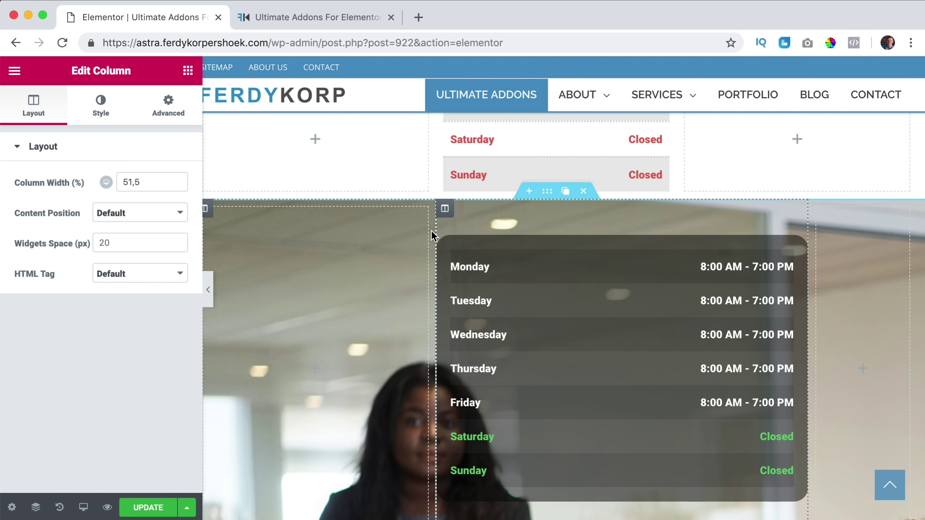
drag(434, 232, 565, 231)
scroll(536, 252, down, 5)
scroll(536, 251, up, 2)
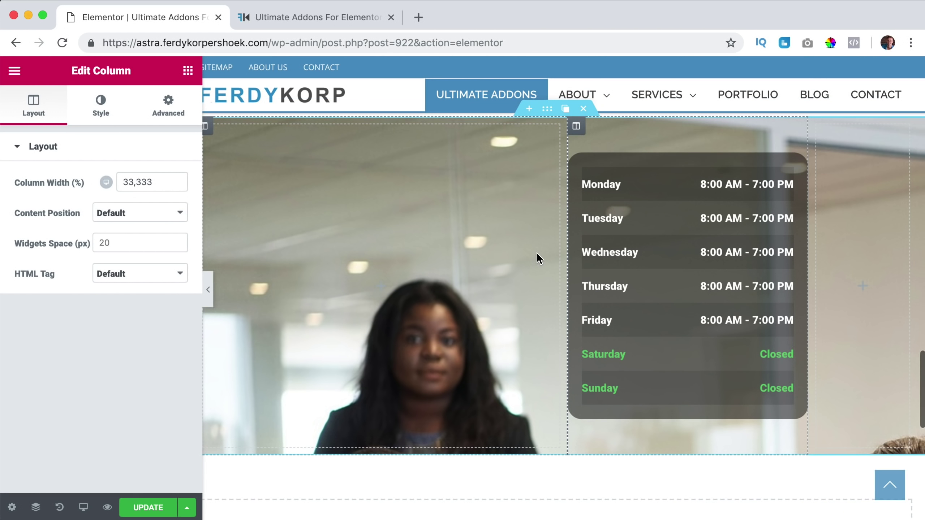
scroll(552, 204, up, 1)
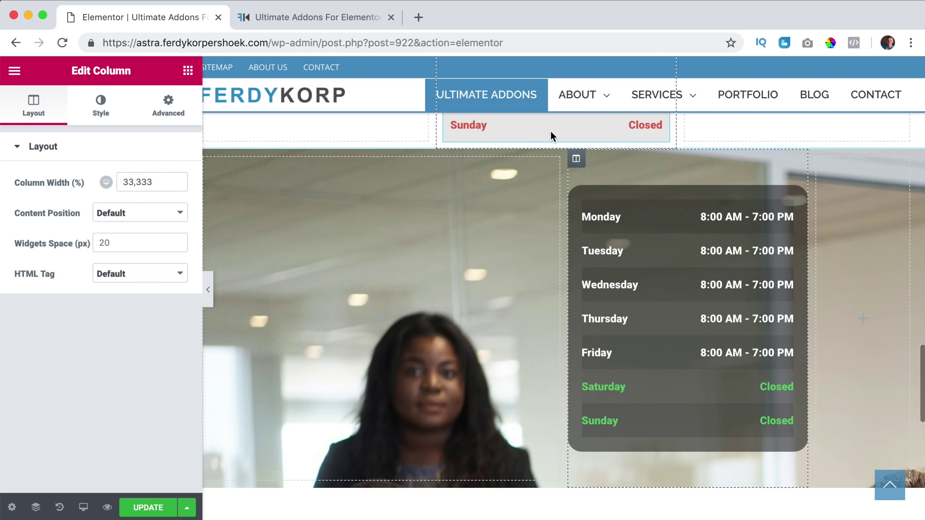
Step: Set the section's background image size to Cover
click(547, 146)
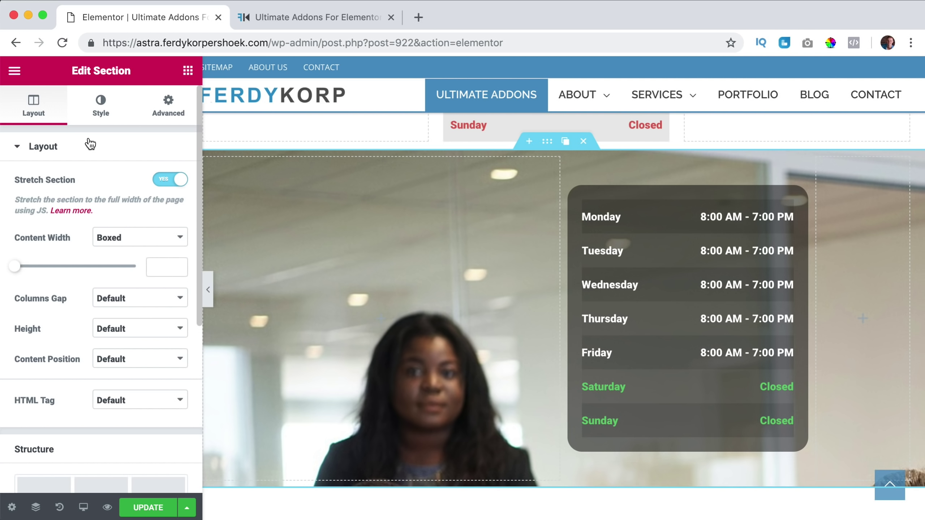
click(101, 104)
scroll(99, 259, down, 3)
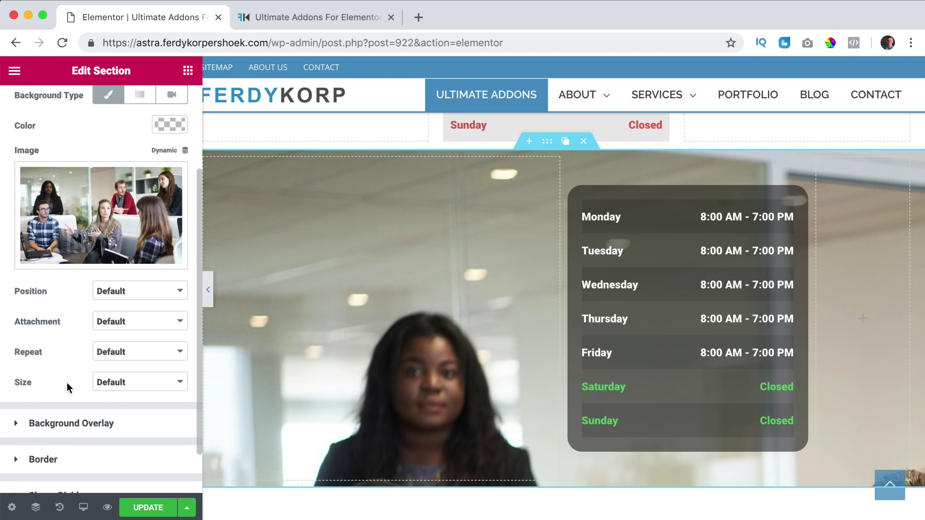
click(124, 382)
click(123, 403)
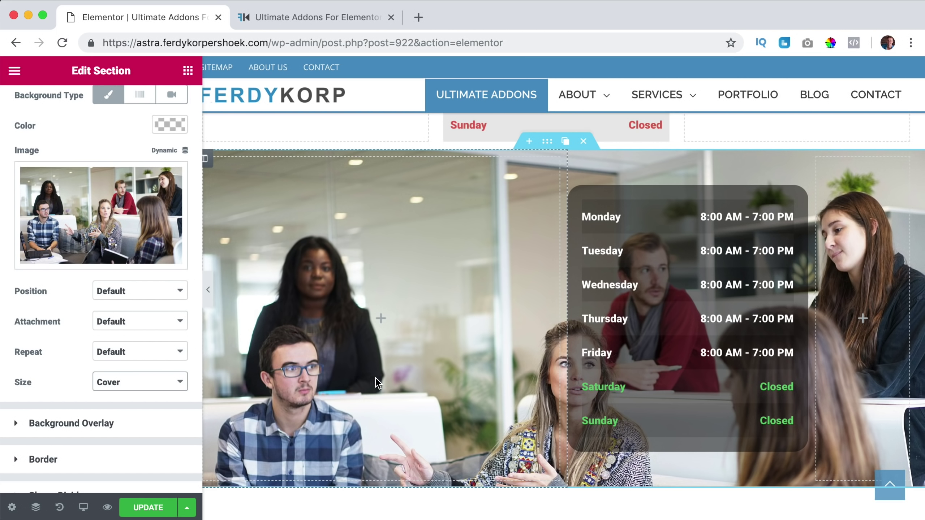
Step: Add a blue-to-dark-blue gradient overlay at 0.77 opacity and update the page
click(62, 426)
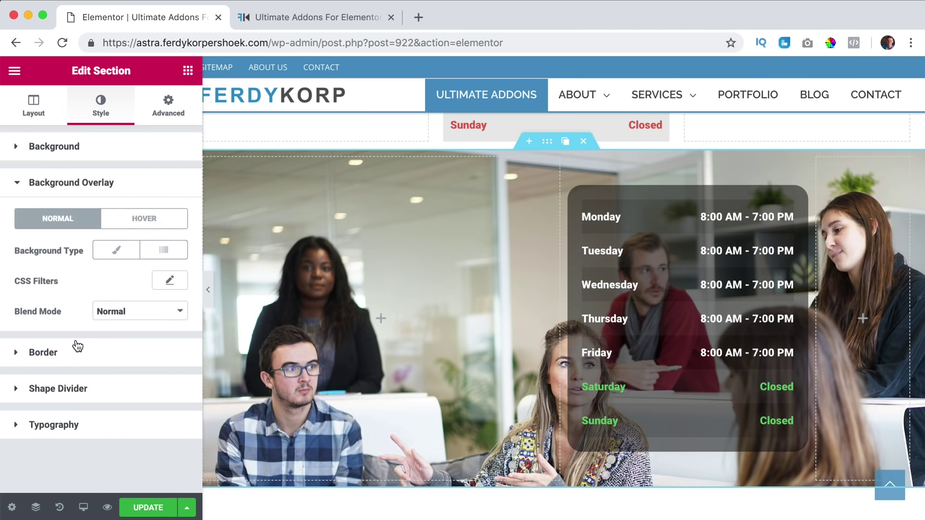
click(163, 253)
click(168, 279)
scroll(52, 416, down, 1)
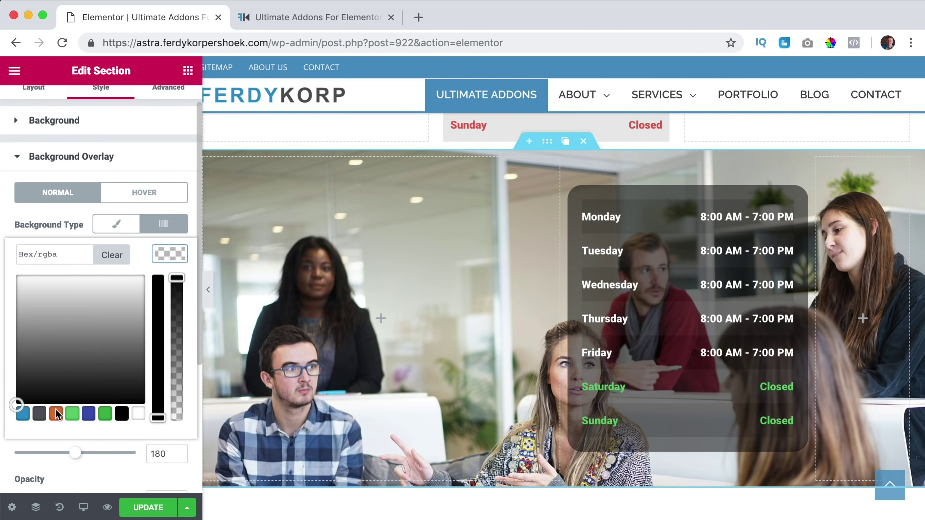
click(23, 414)
click(163, 258)
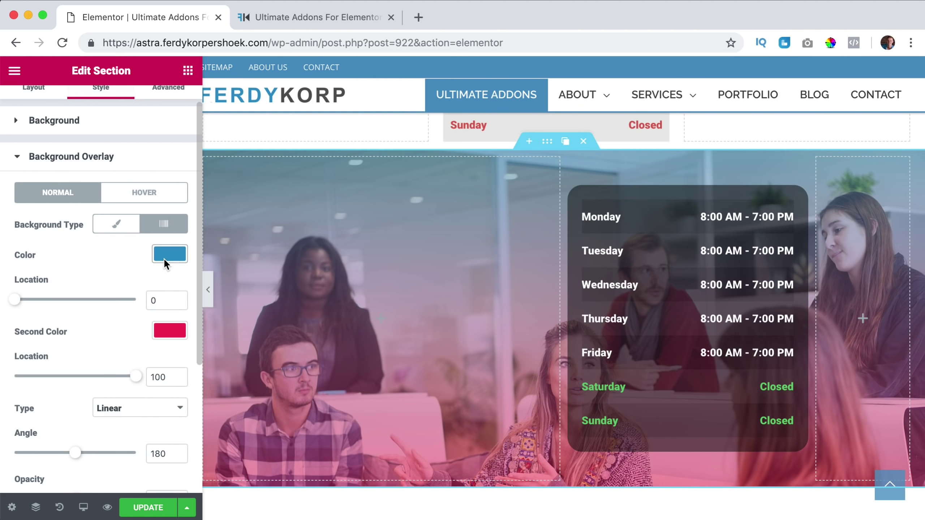
click(166, 331)
scroll(52, 408, down, 2)
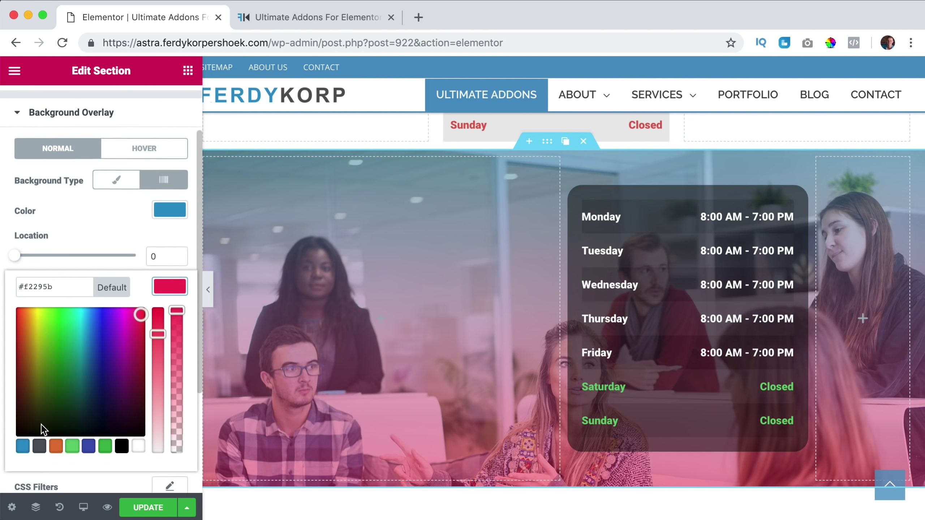
click(89, 443)
click(165, 289)
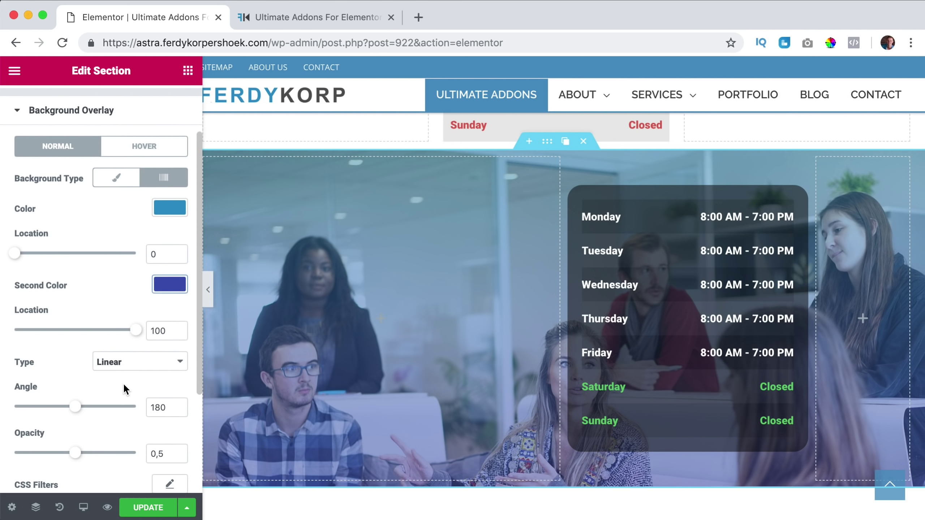
scroll(122, 383, down, 2)
drag(81, 410, 108, 415)
click(145, 507)
click(296, 22)
scroll(365, 254, down, 20)
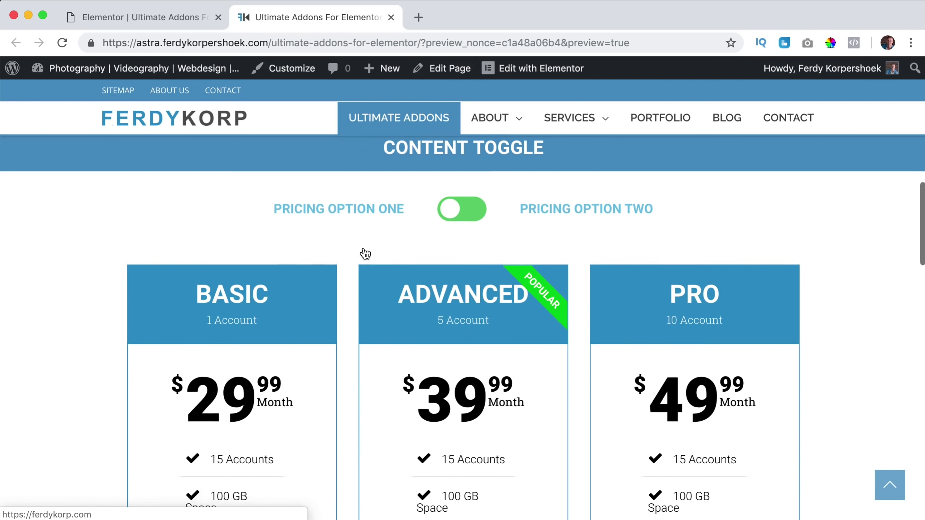
scroll(360, 252, down, 2)
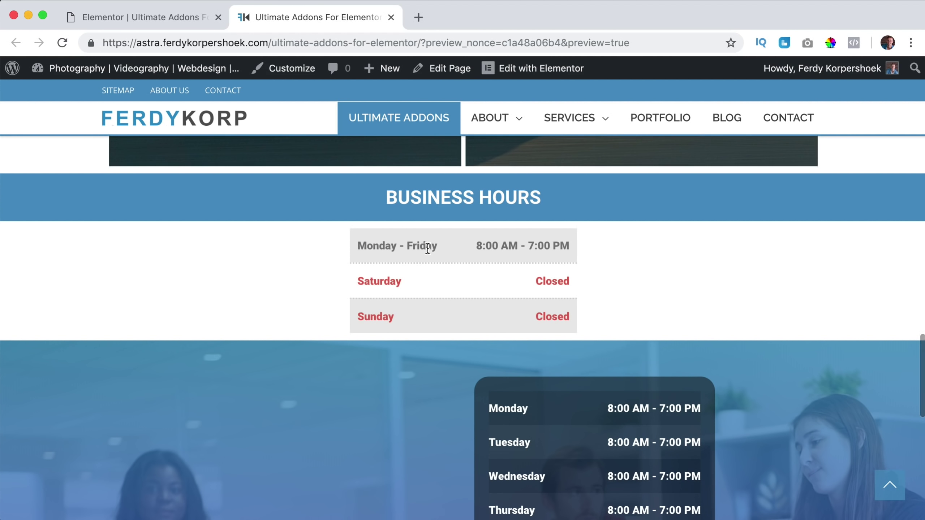
scroll(242, 260, down, 6)
scroll(243, 260, down, 1)
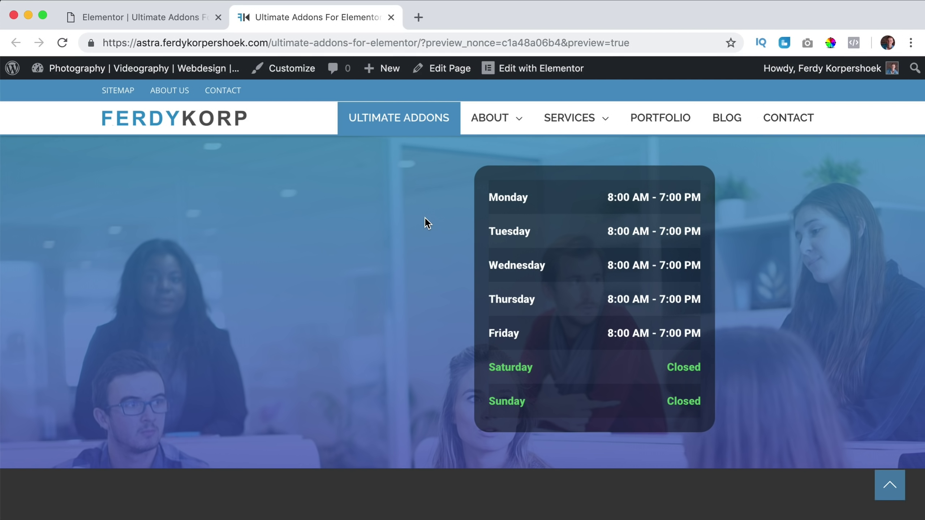
scroll(528, 231, down, 2)
scroll(528, 231, up, 2)
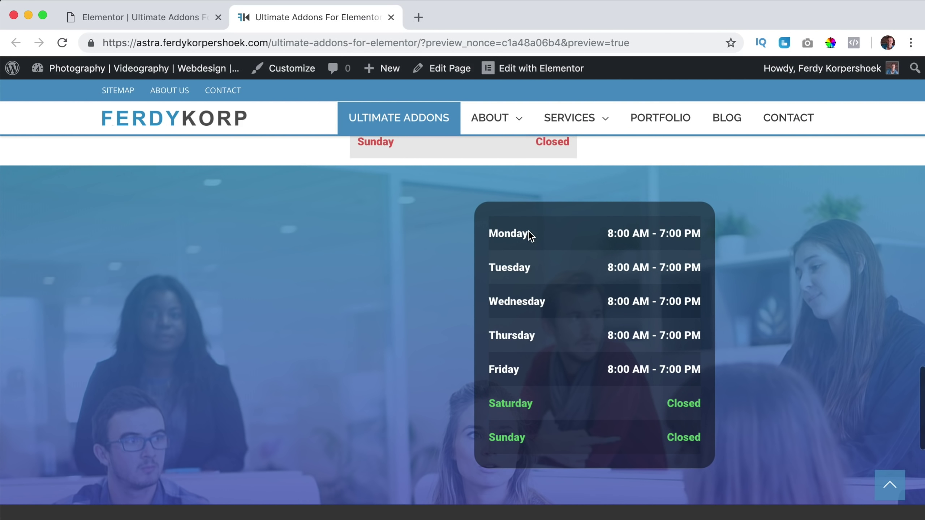